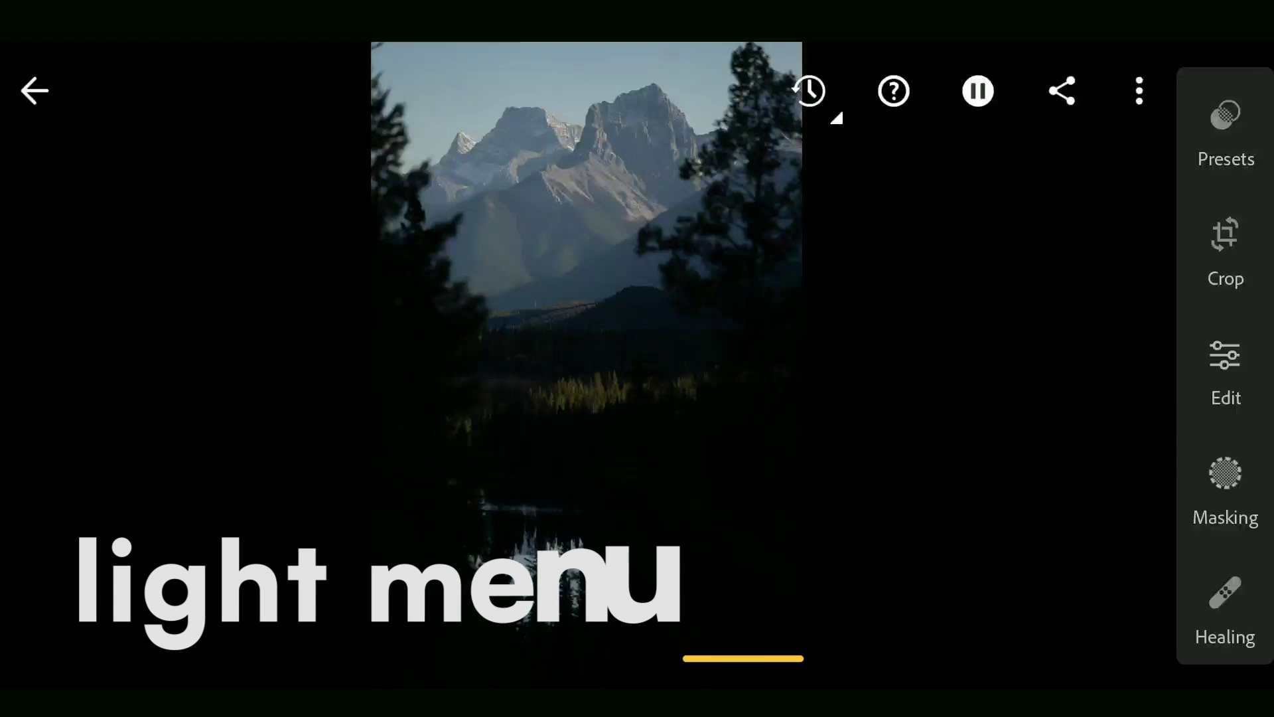
- Set Light to exposure +1.94, shadows +75, blacks +58, highlights −71, whites −64, contrast +6
click(1226, 373)
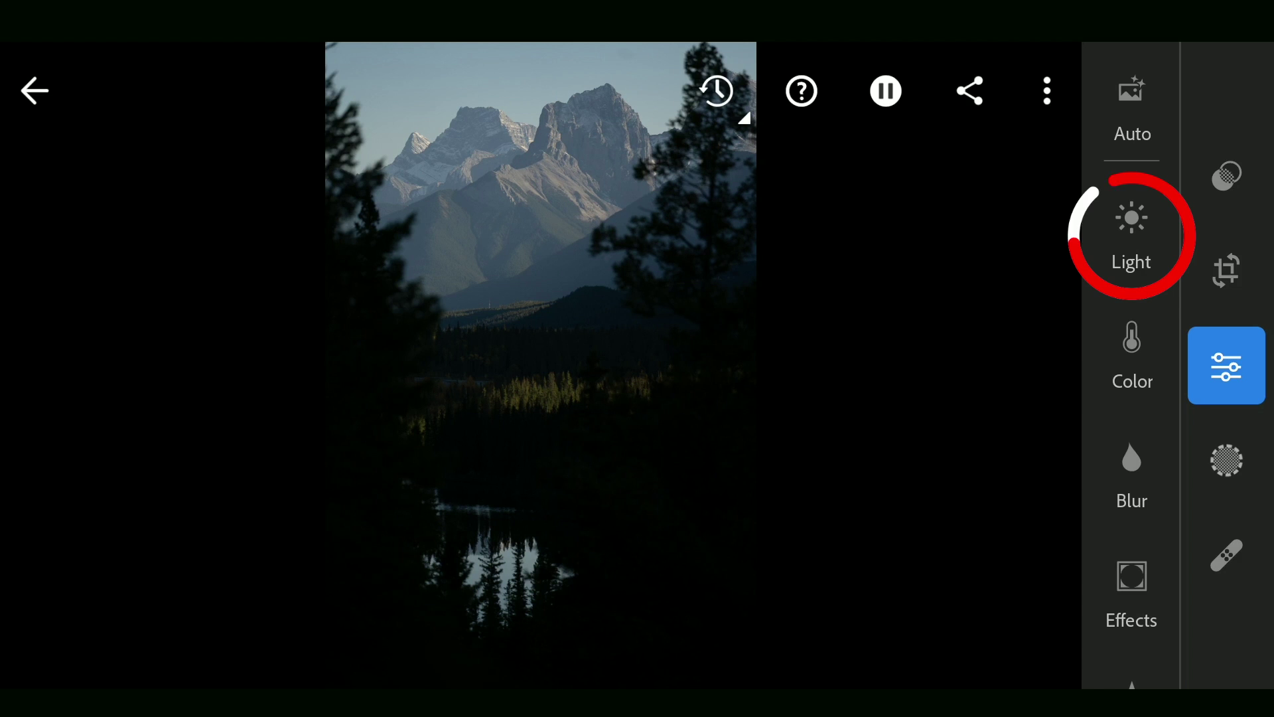
click(1132, 234)
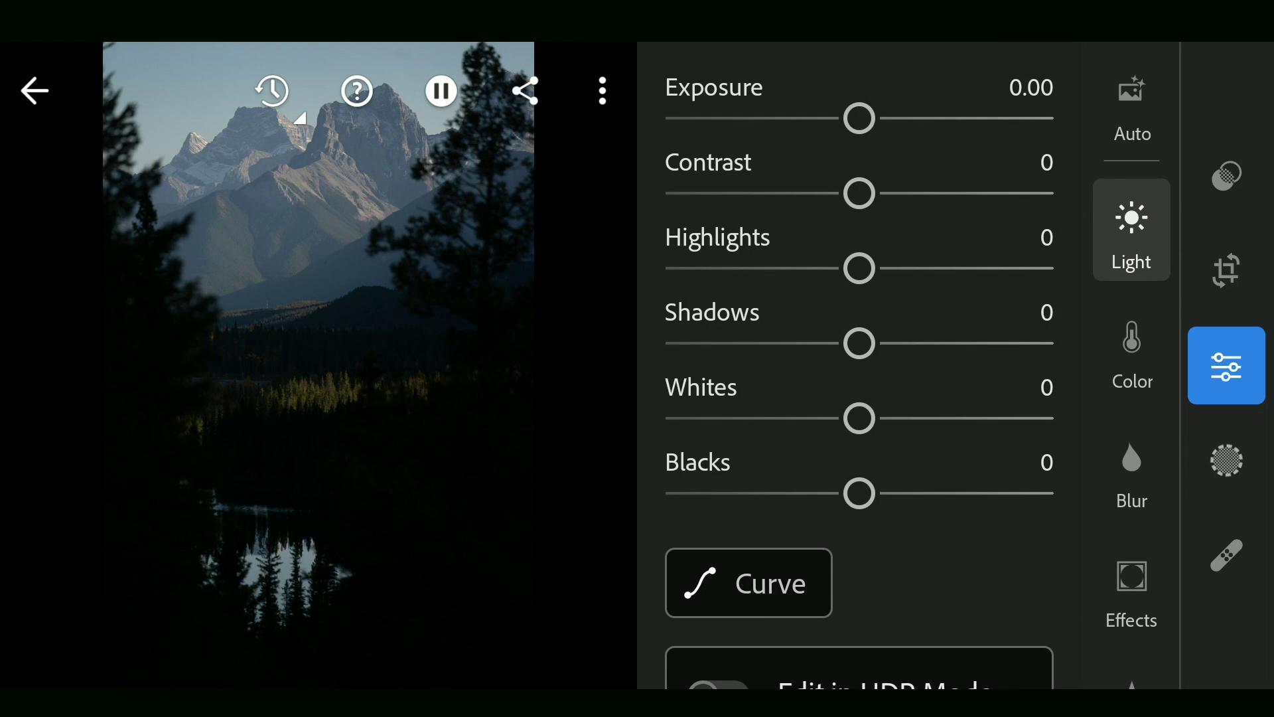
drag(956, 117, 1034, 118)
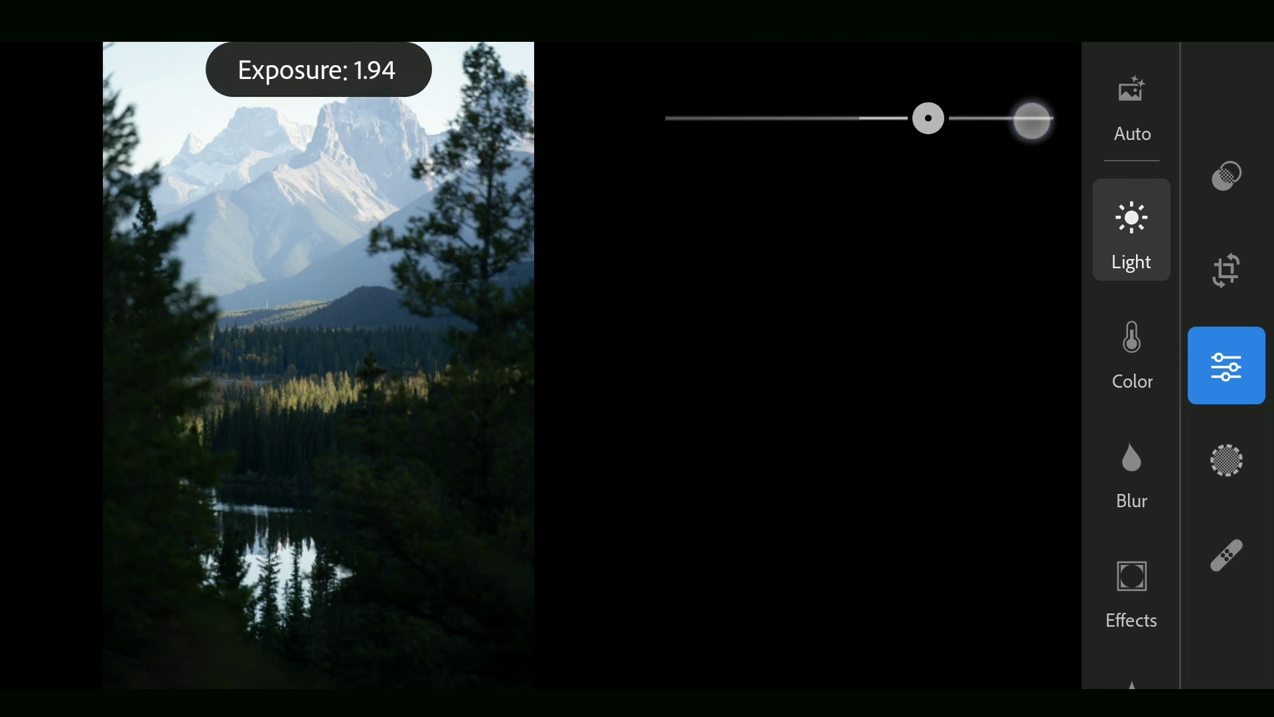
drag(862, 339, 1004, 348)
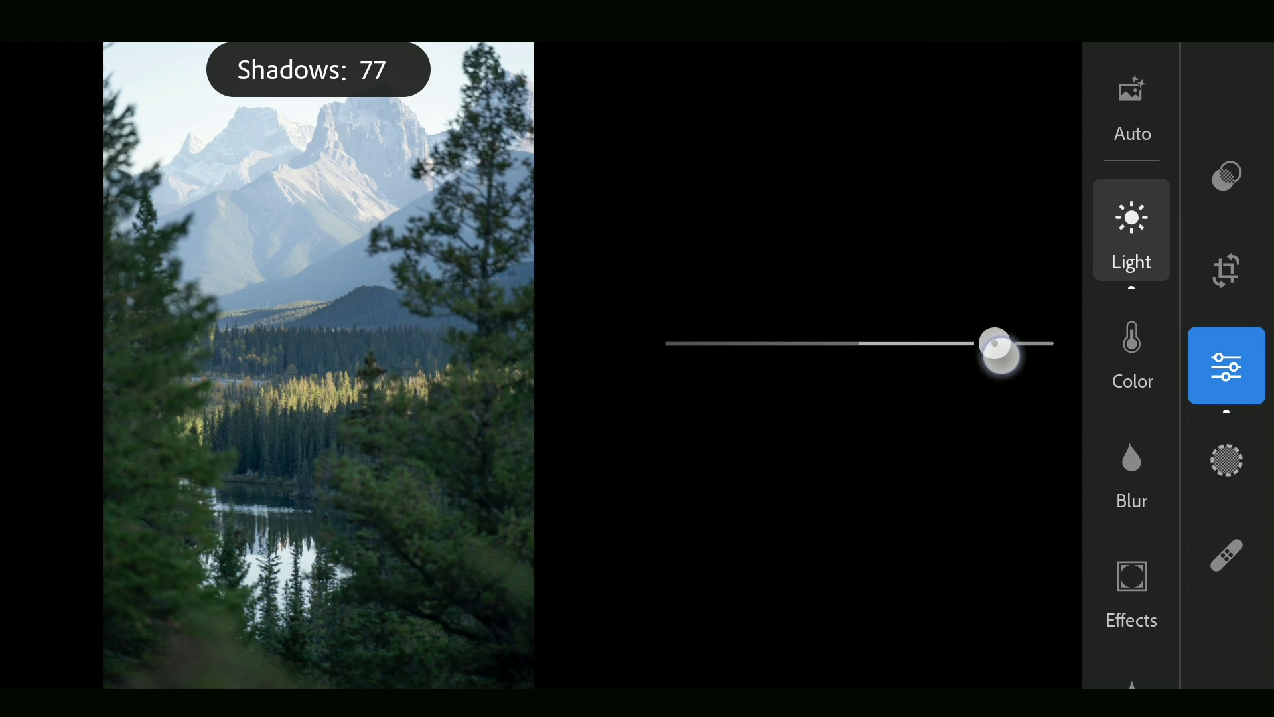
drag(1004, 355, 993, 347)
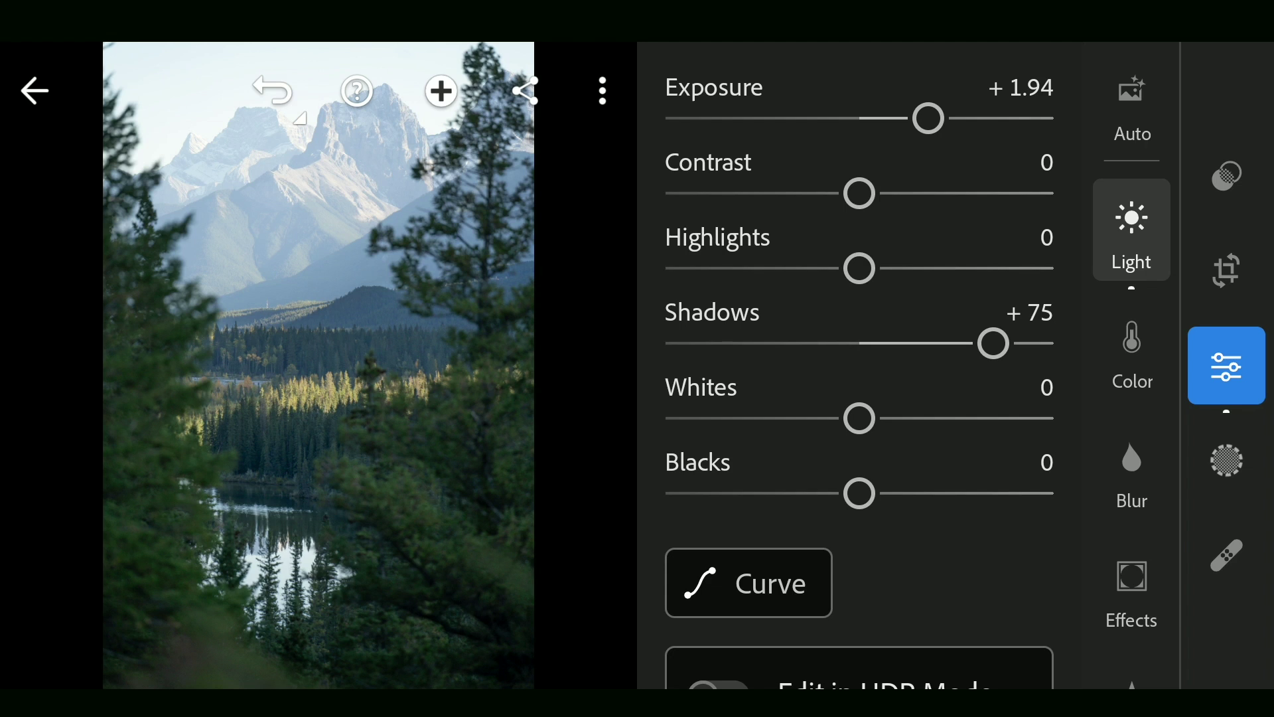
drag(889, 499, 990, 507)
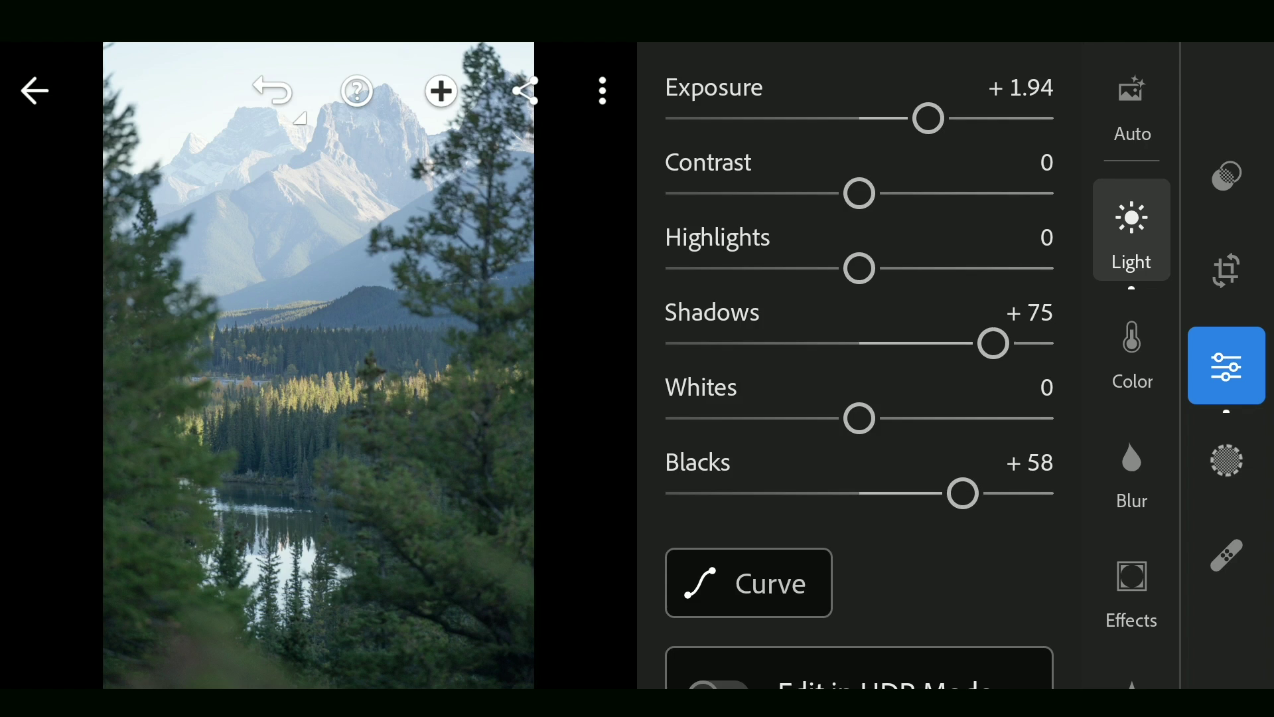
drag(979, 268, 876, 275)
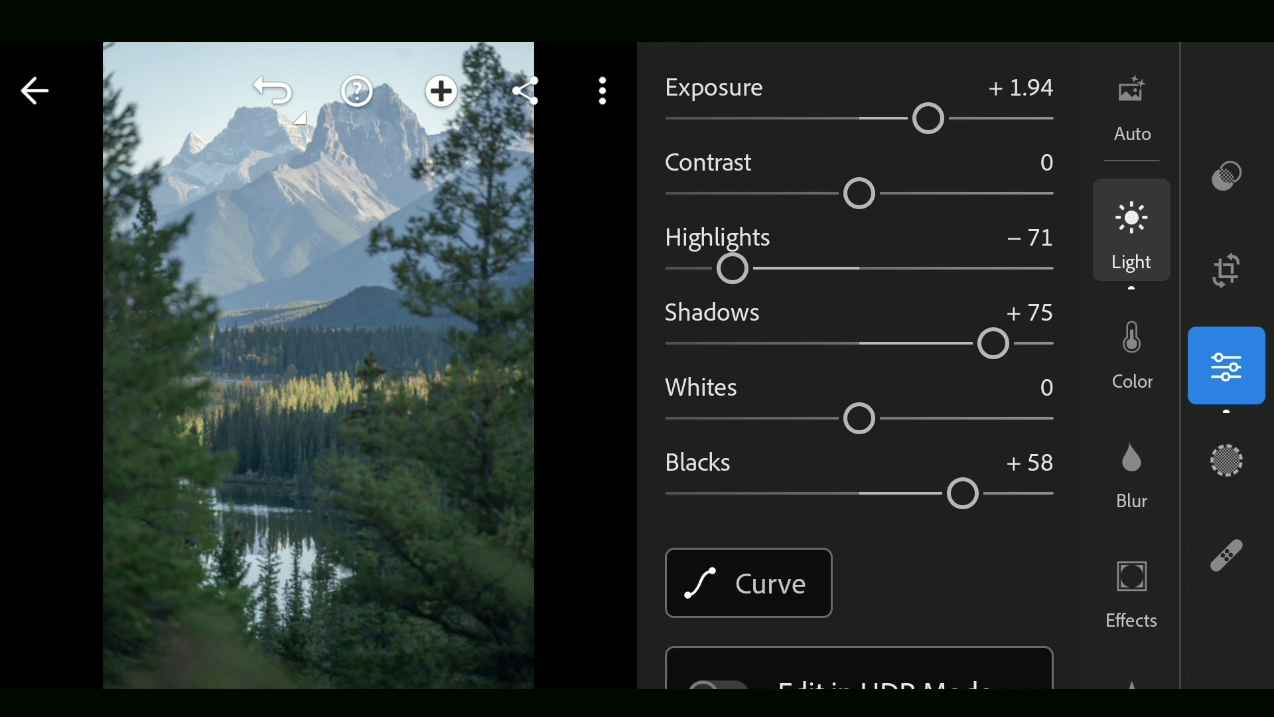
drag(972, 399, 879, 412)
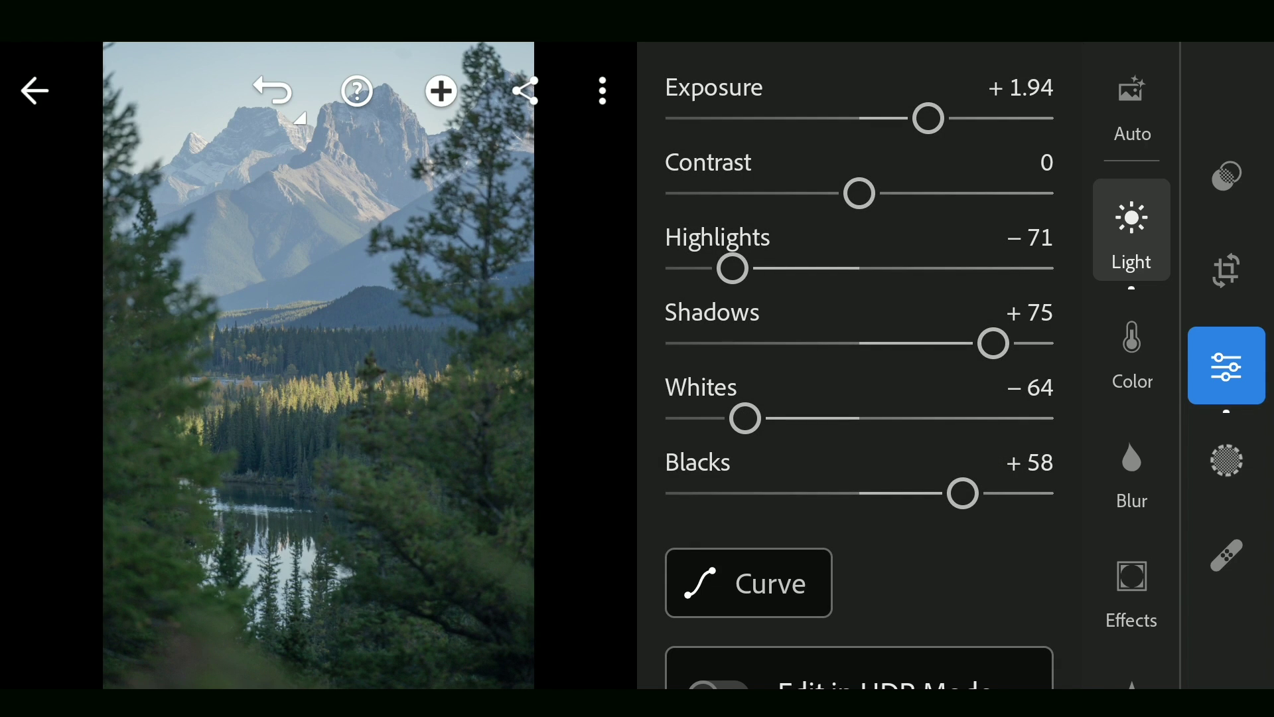
drag(965, 183, 976, 188)
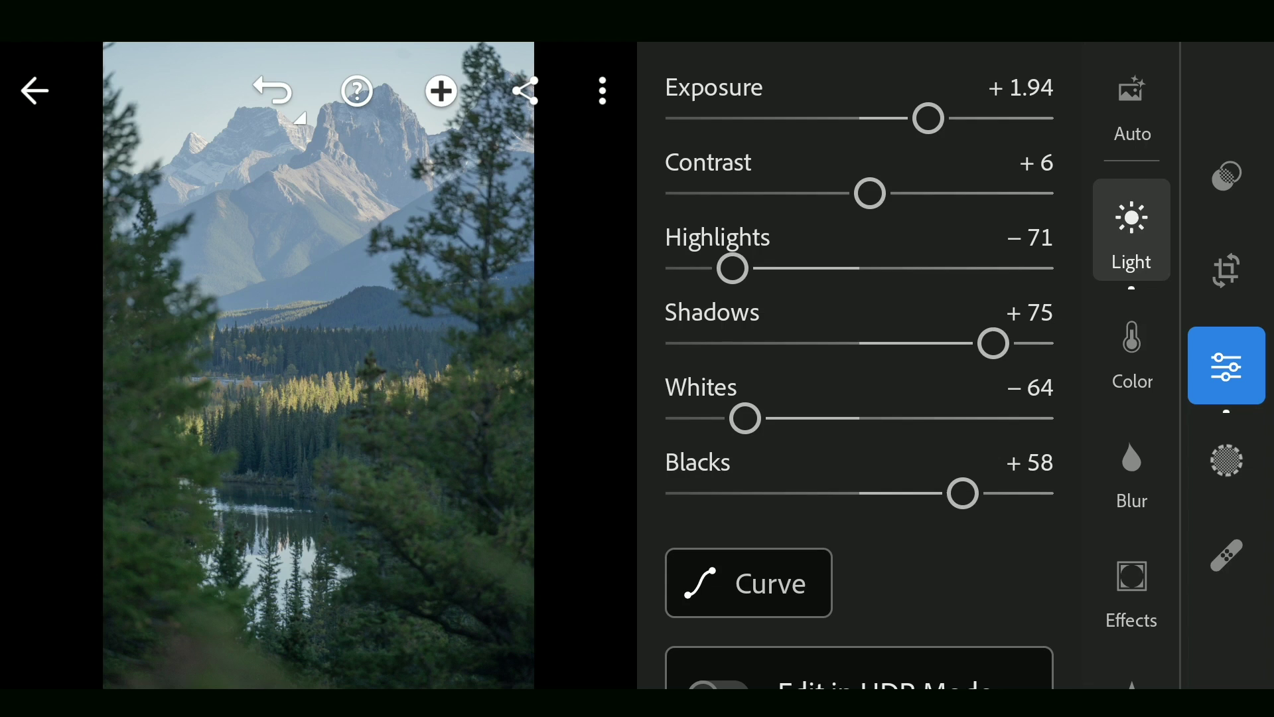
- Shift the red hue to +39 in Color Mix
click(1133, 348)
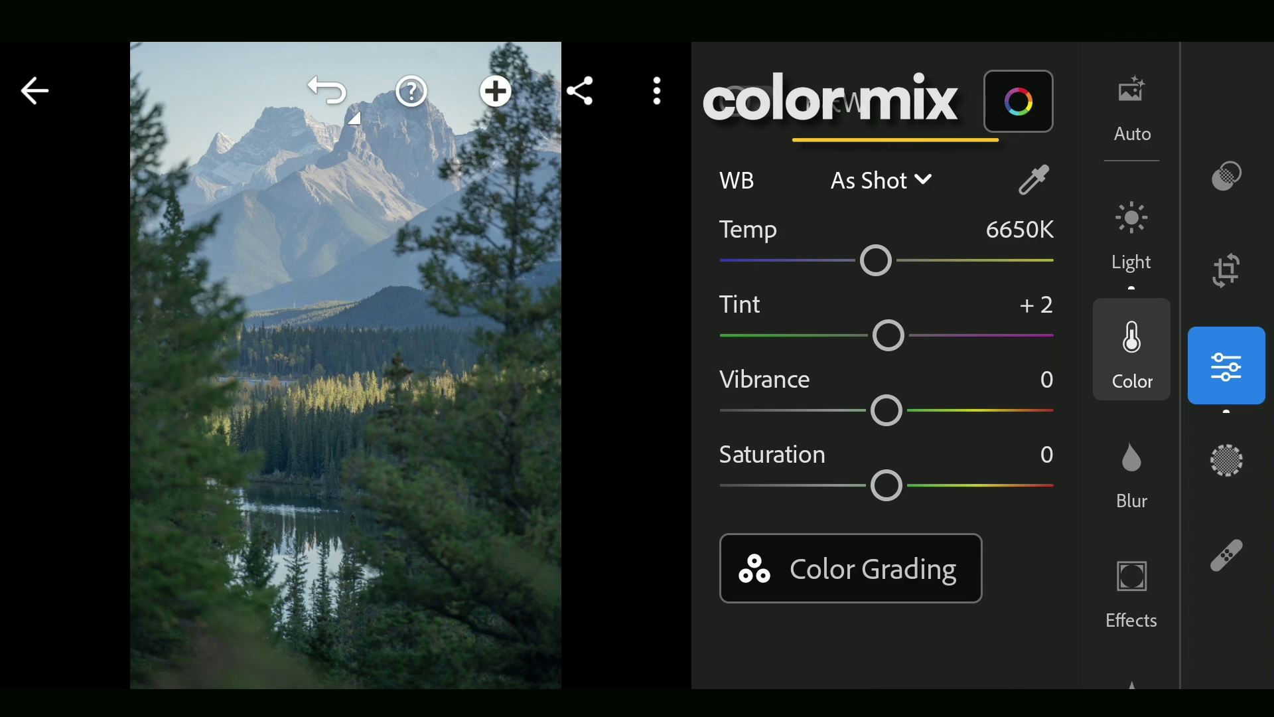
click(1019, 102)
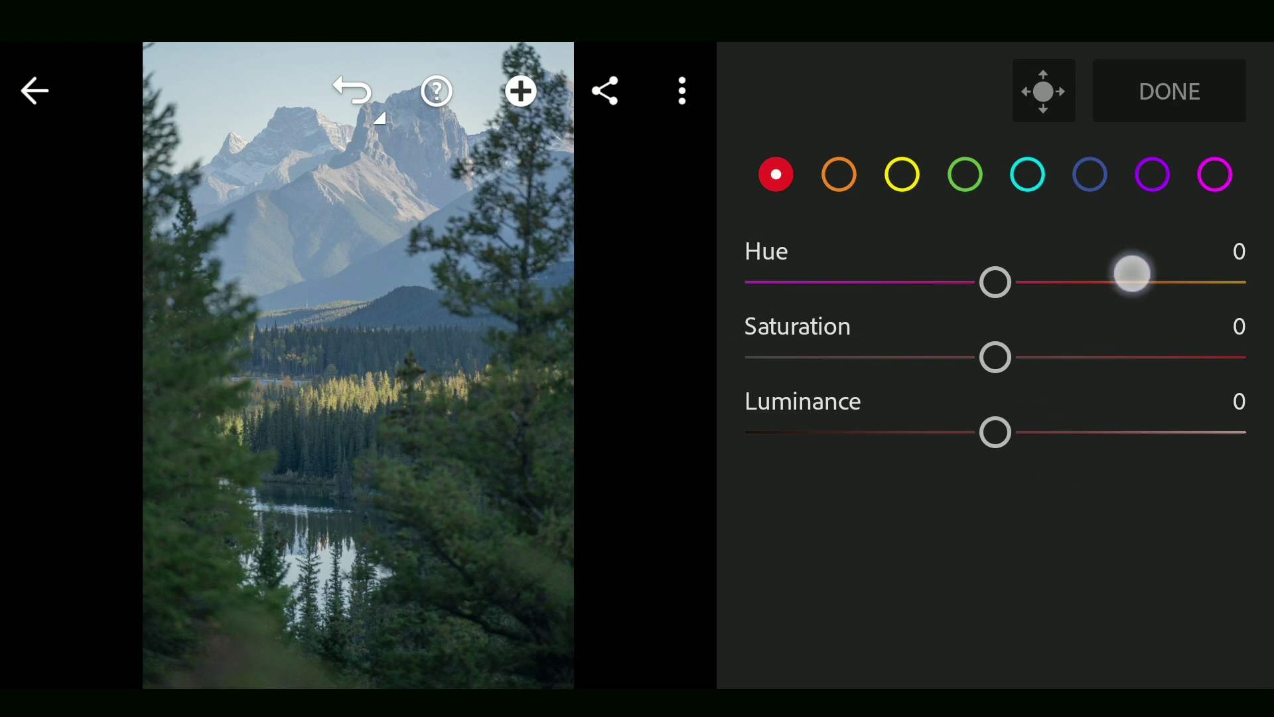
mouse_move(1132, 278)
mouse_down()
mouse_move(990, 287)
mouse_move(1193, 297)
mouse_up()
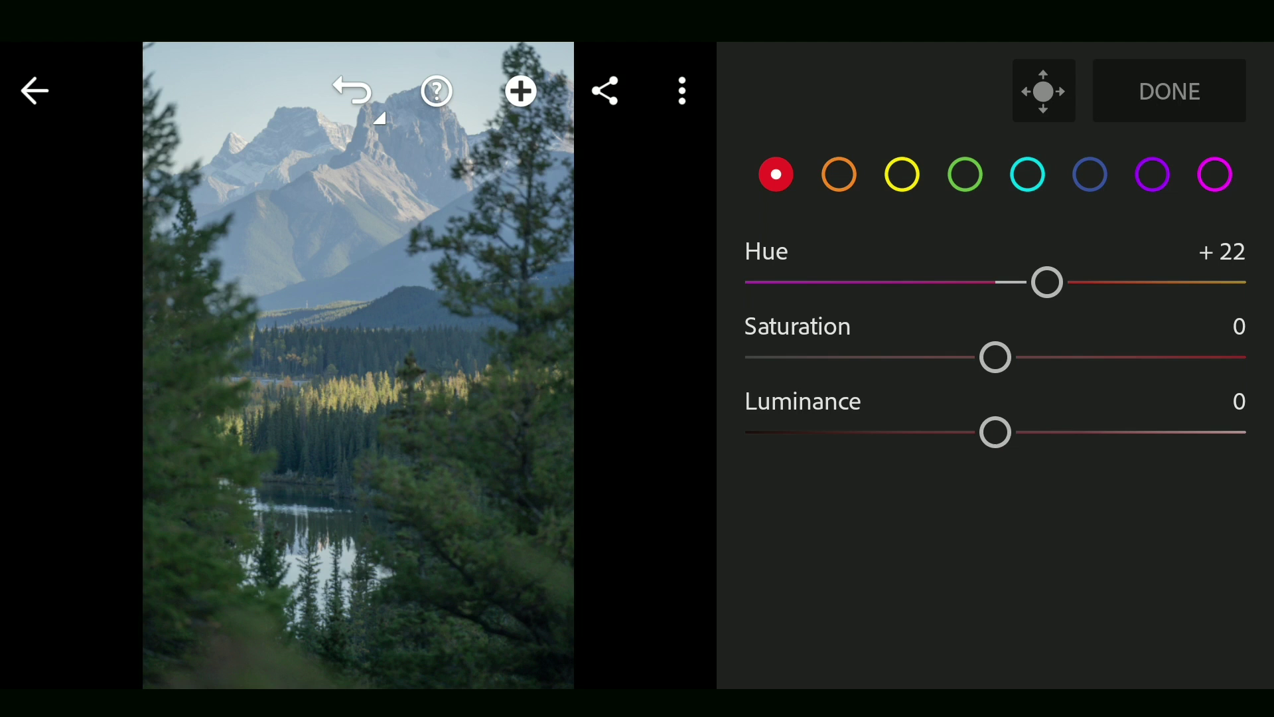
double_click(1047, 281)
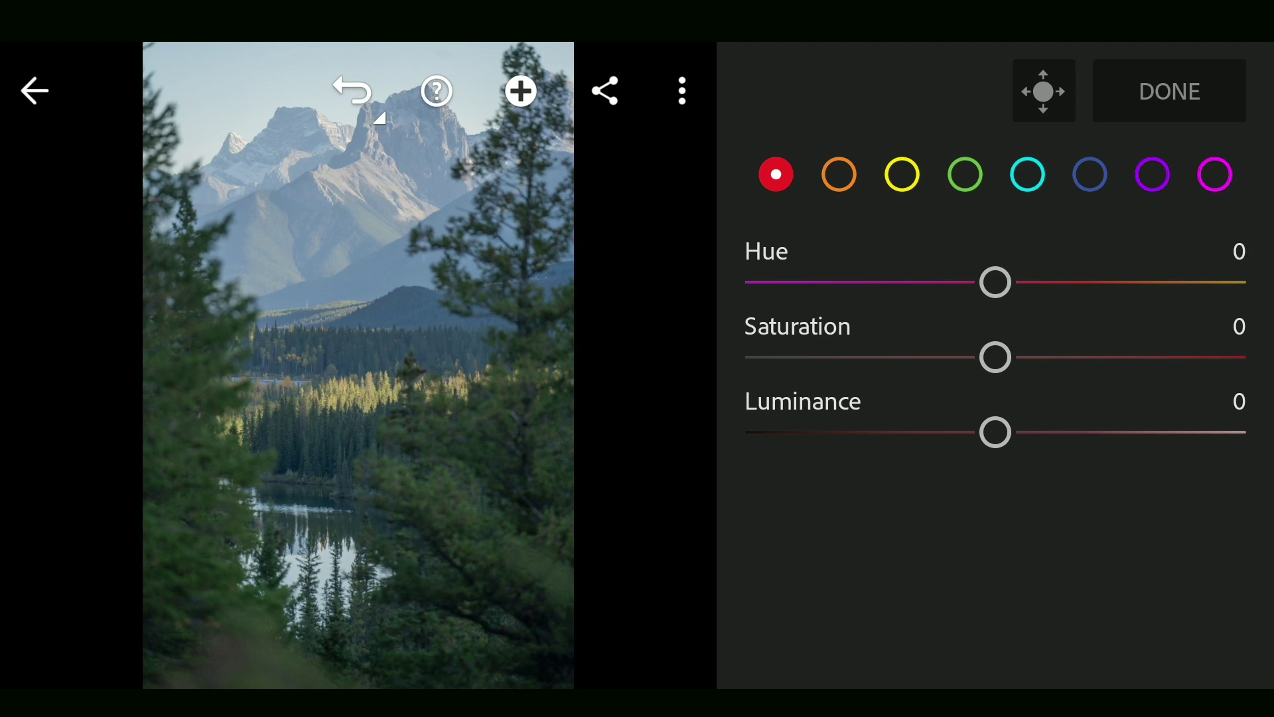
- Experiment with the green hue in Color Mix, then close the mix
click(965, 176)
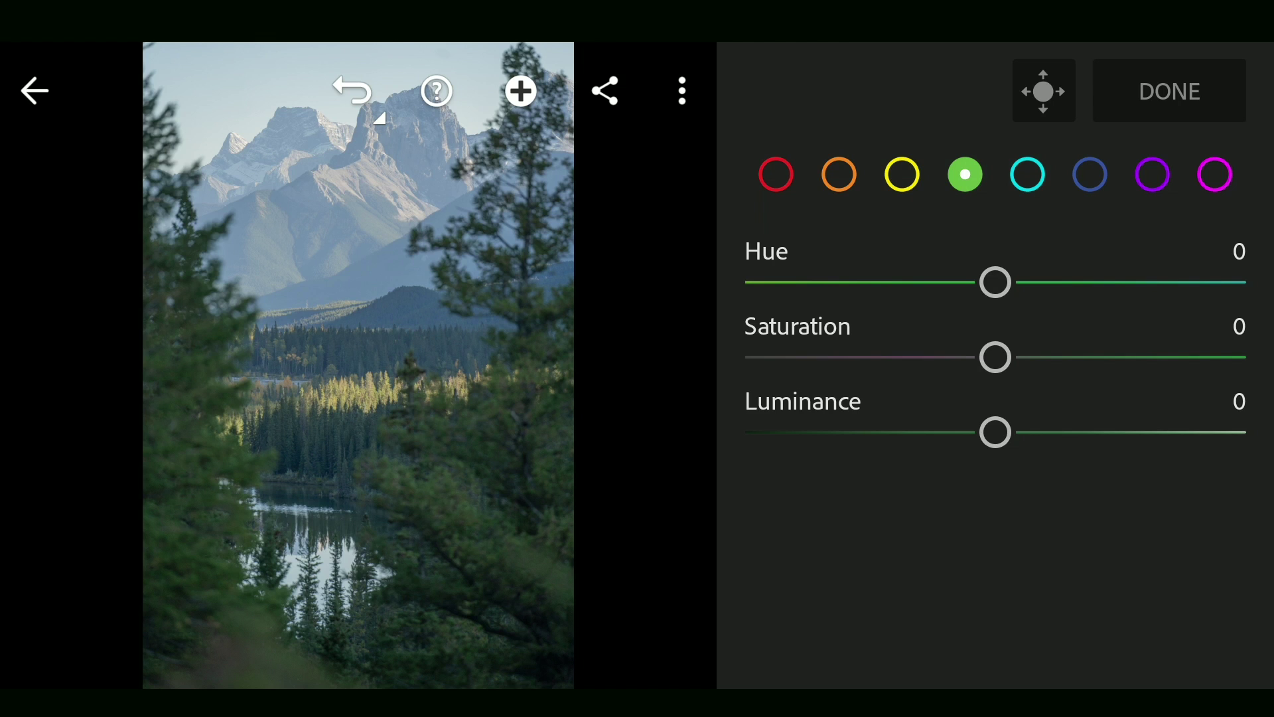
mouse_move(1188, 278)
mouse_down()
mouse_move(1228, 304)
mouse_move(1098, 307)
mouse_up()
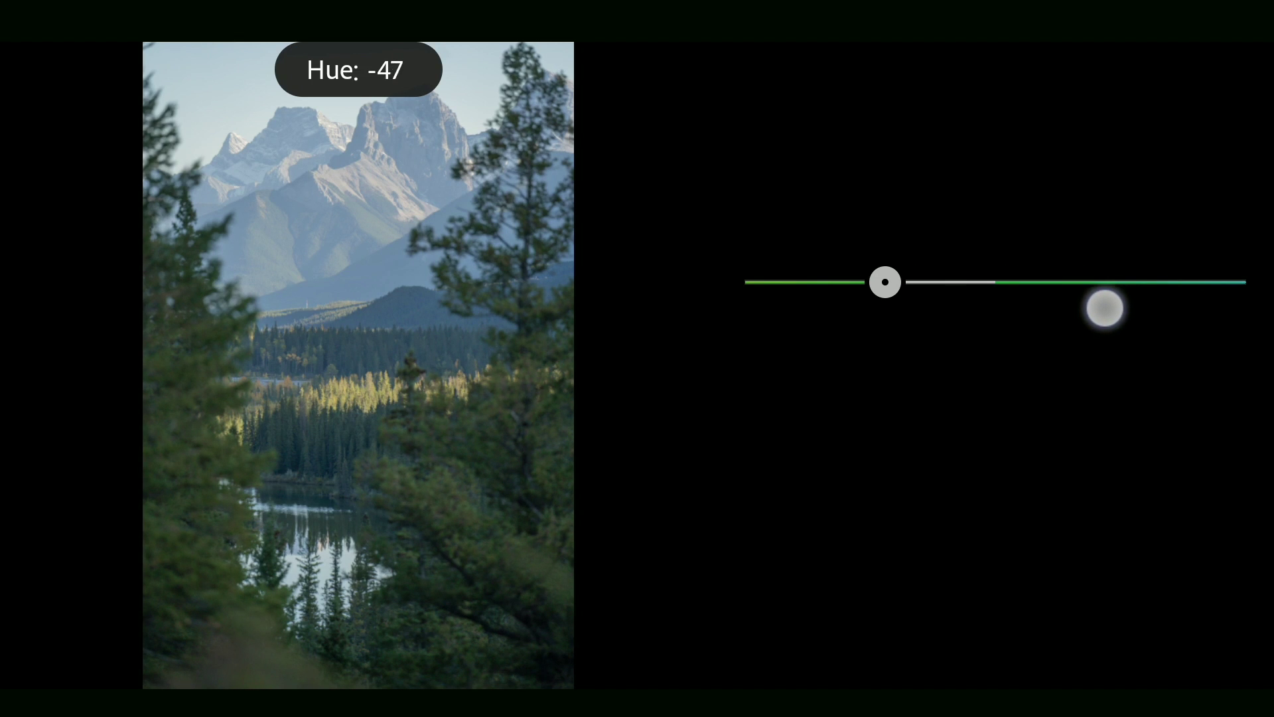
drag(1098, 307, 1072, 307)
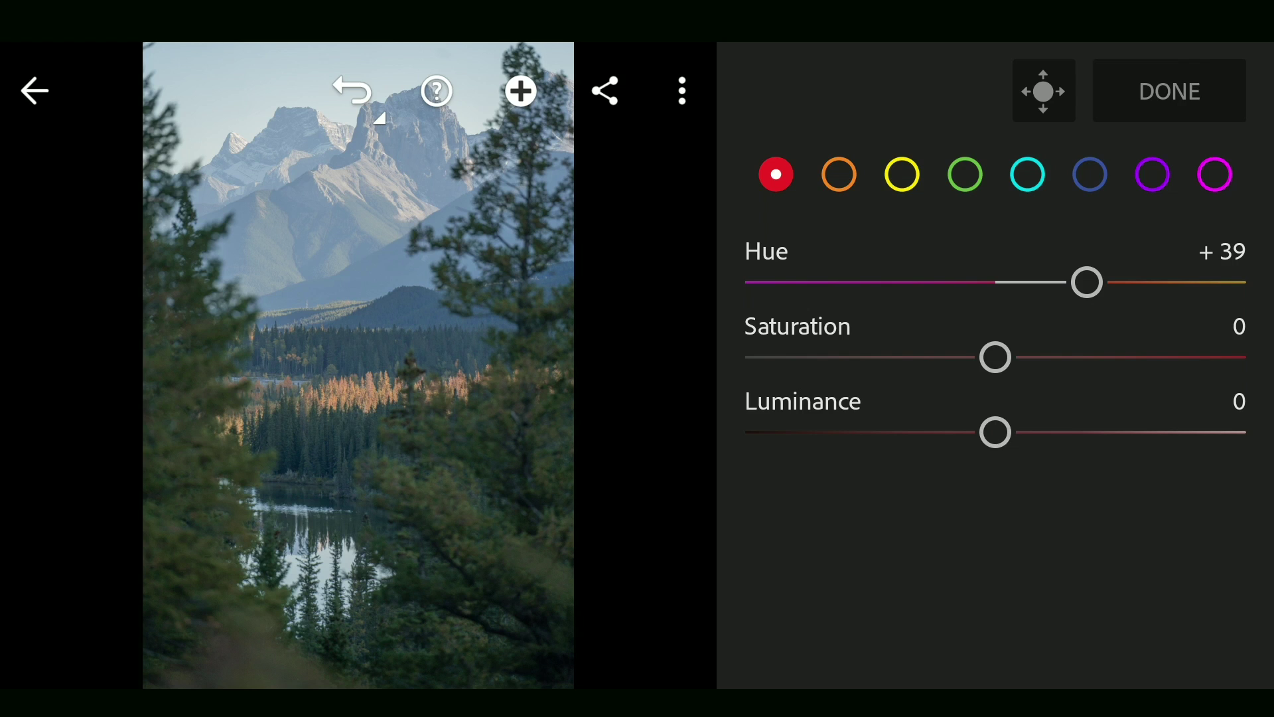
click(1195, 90)
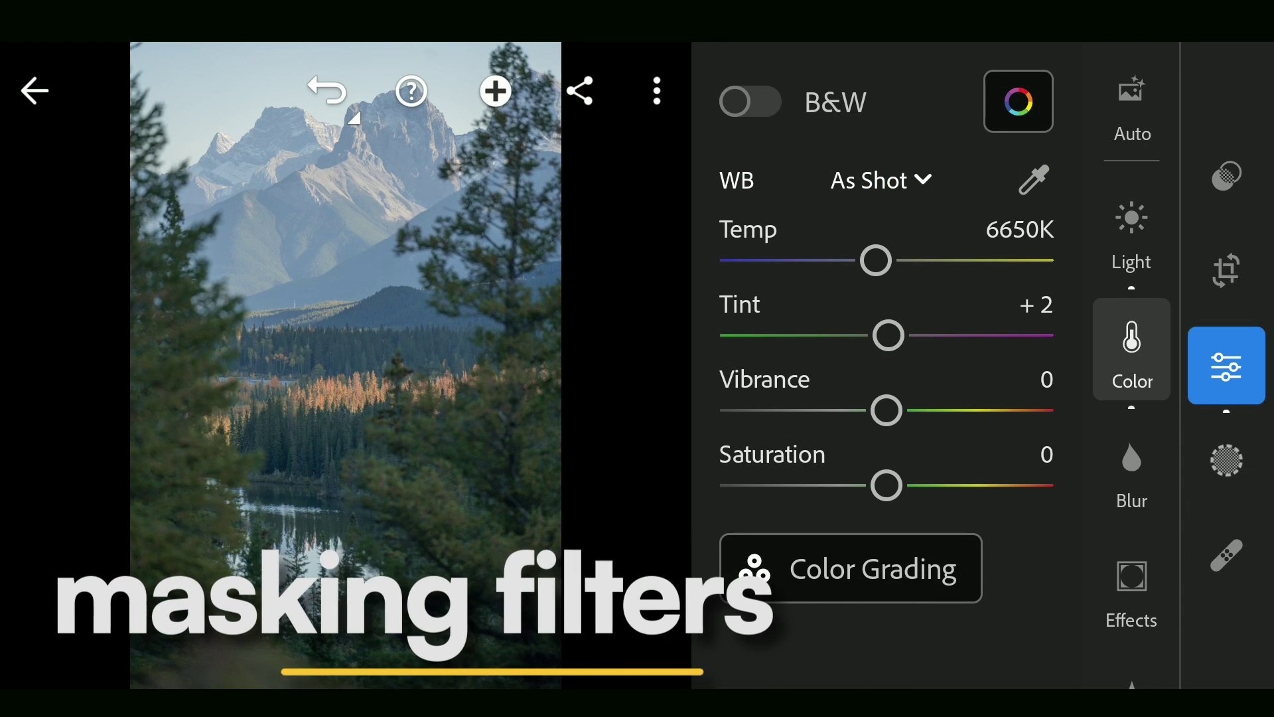
- Compare with the original, then add a Select Sky mask over the sky
click(1227, 365)
click(958, 416)
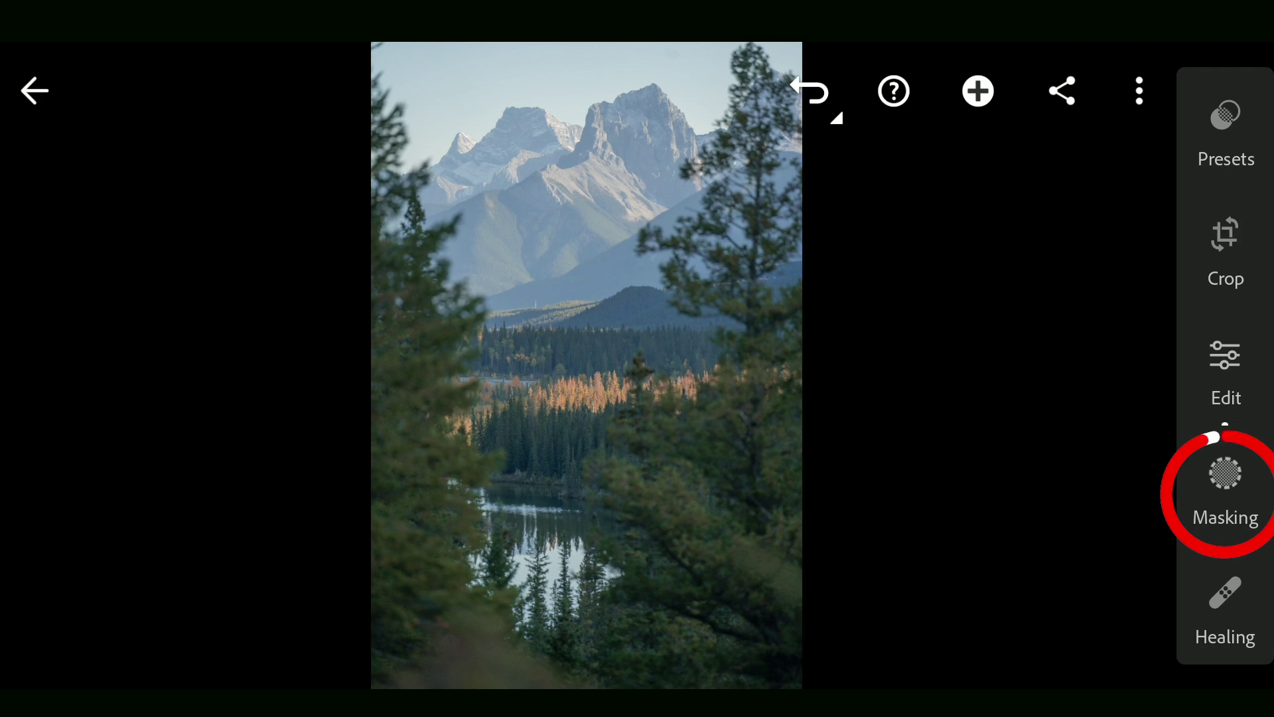
click(1227, 479)
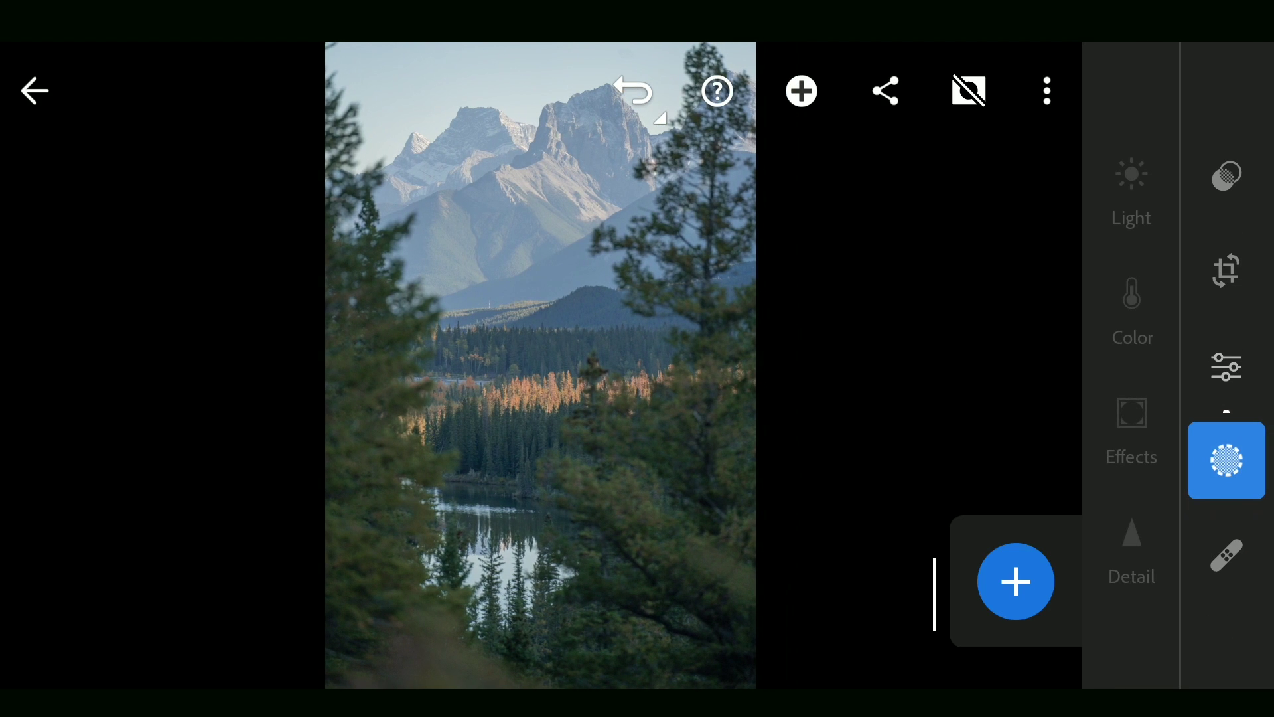
click(1015, 582)
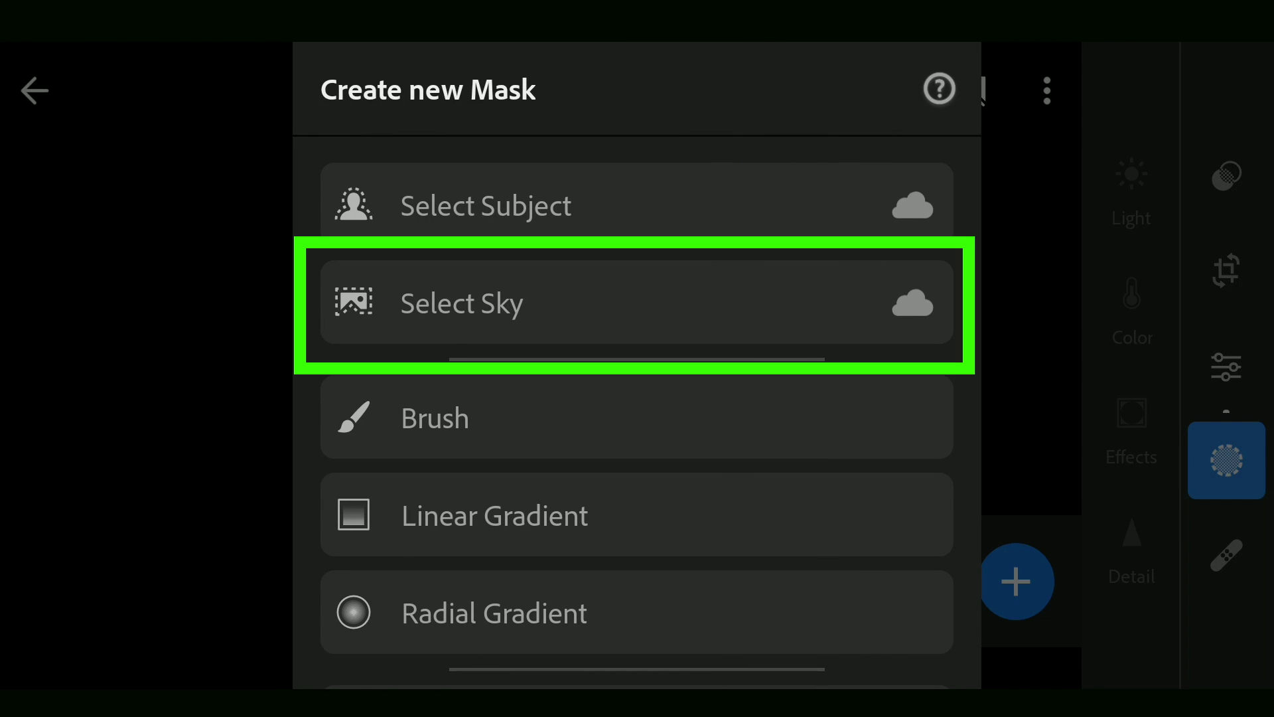
click(711, 312)
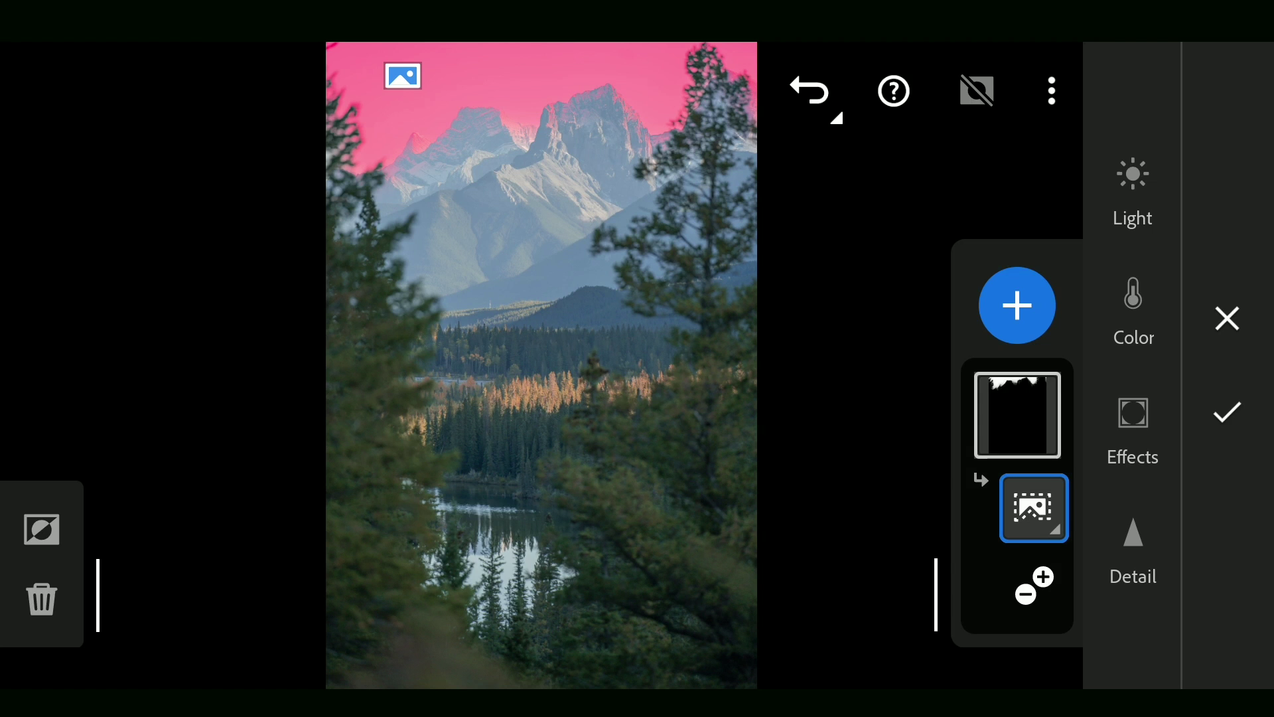
- Tint the sky mask H 211 / S 100 and set its saturation to −12
click(1133, 189)
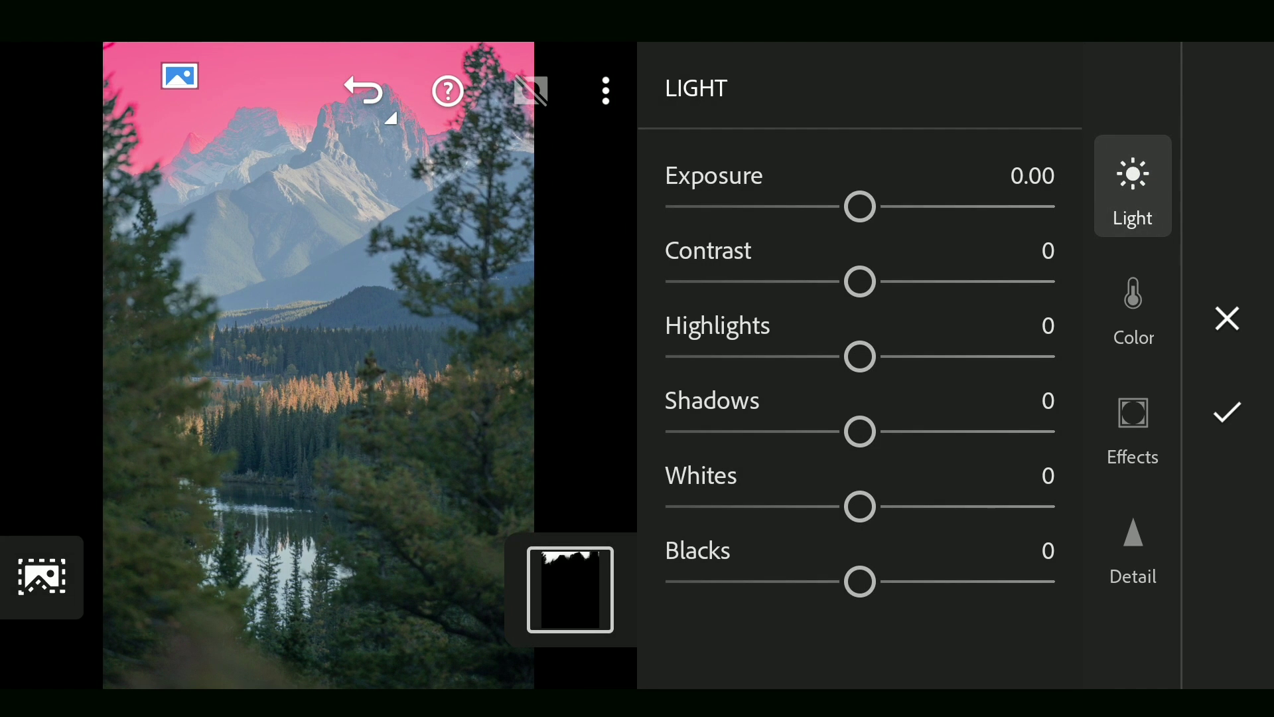
mouse_move(992, 199)
mouse_down()
mouse_move(966, 211)
mouse_move(974, 218)
mouse_up()
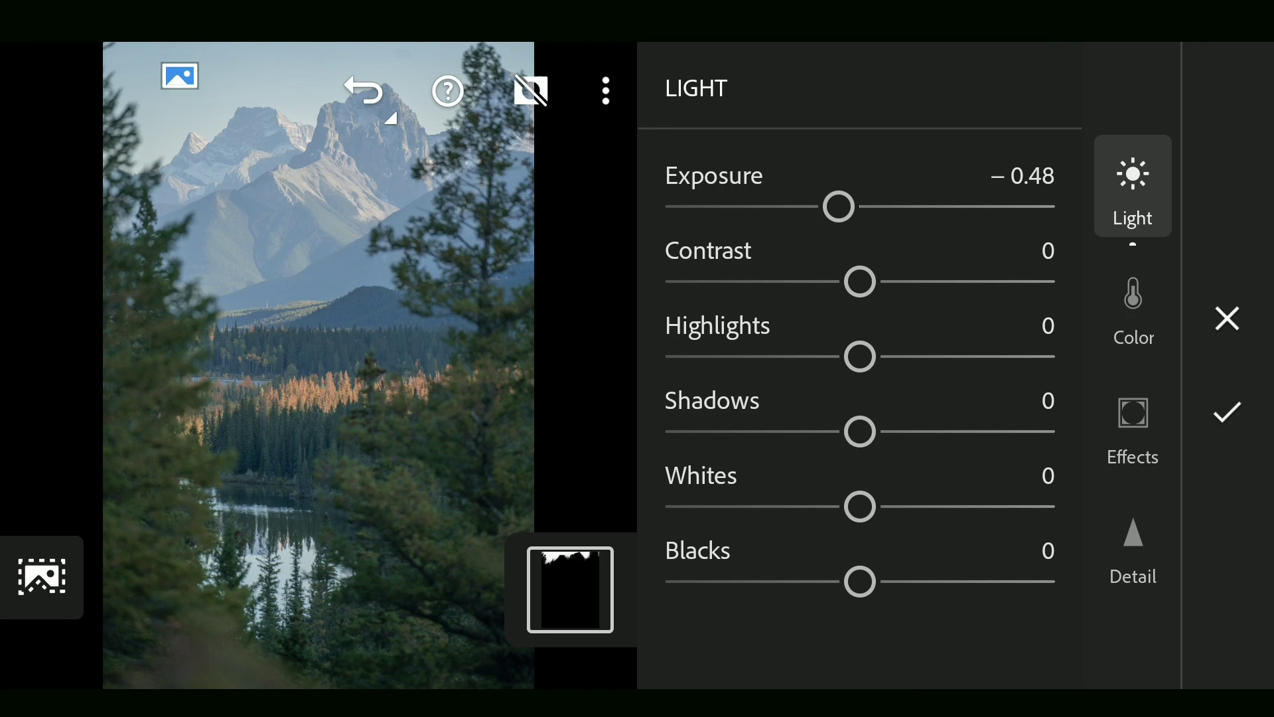
click(1134, 308)
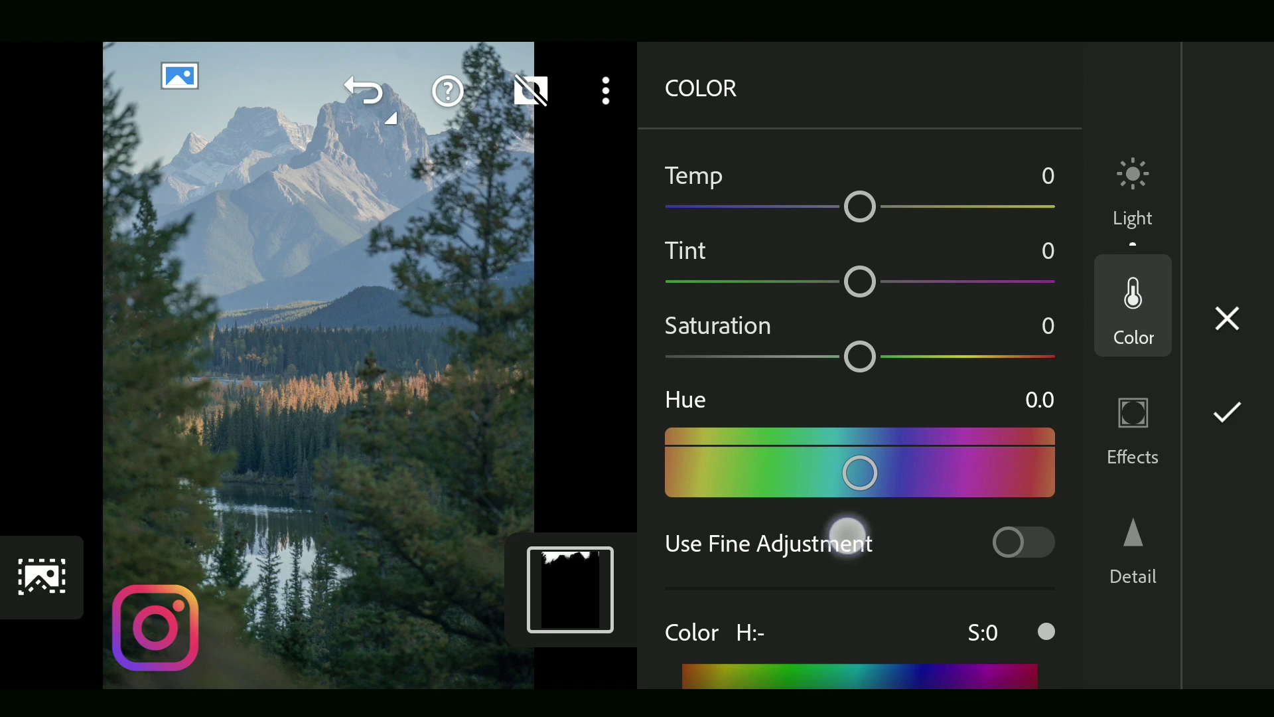
drag(848, 536, 851, 468)
drag(854, 567, 855, 486)
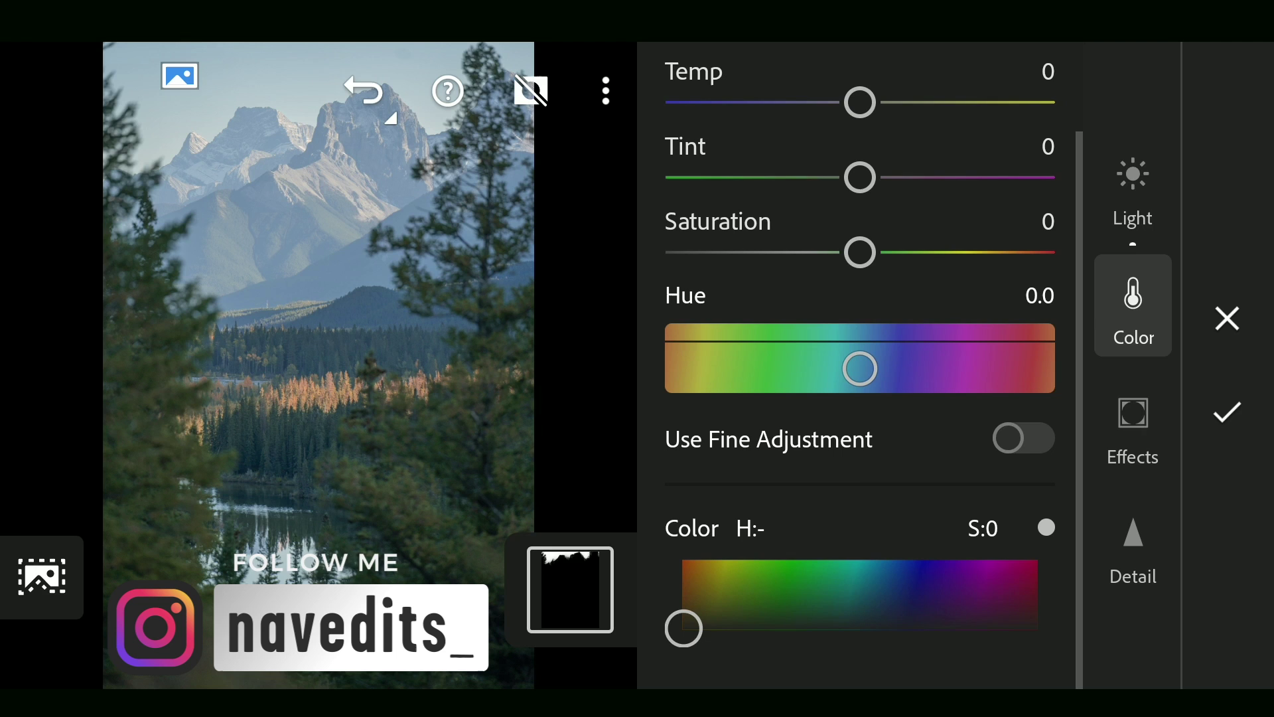
mouse_move(684, 627)
mouse_down()
mouse_move(822, 526)
mouse_move(895, 508)
mouse_up()
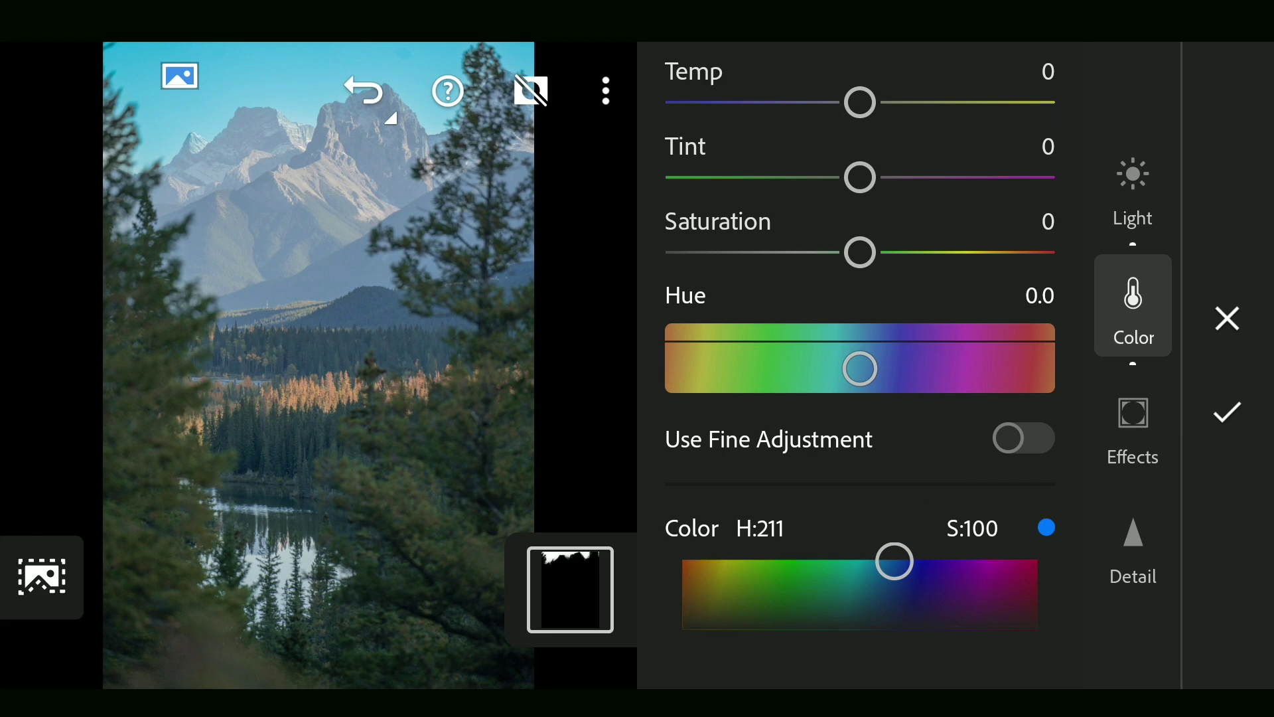
drag(965, 248, 946, 249)
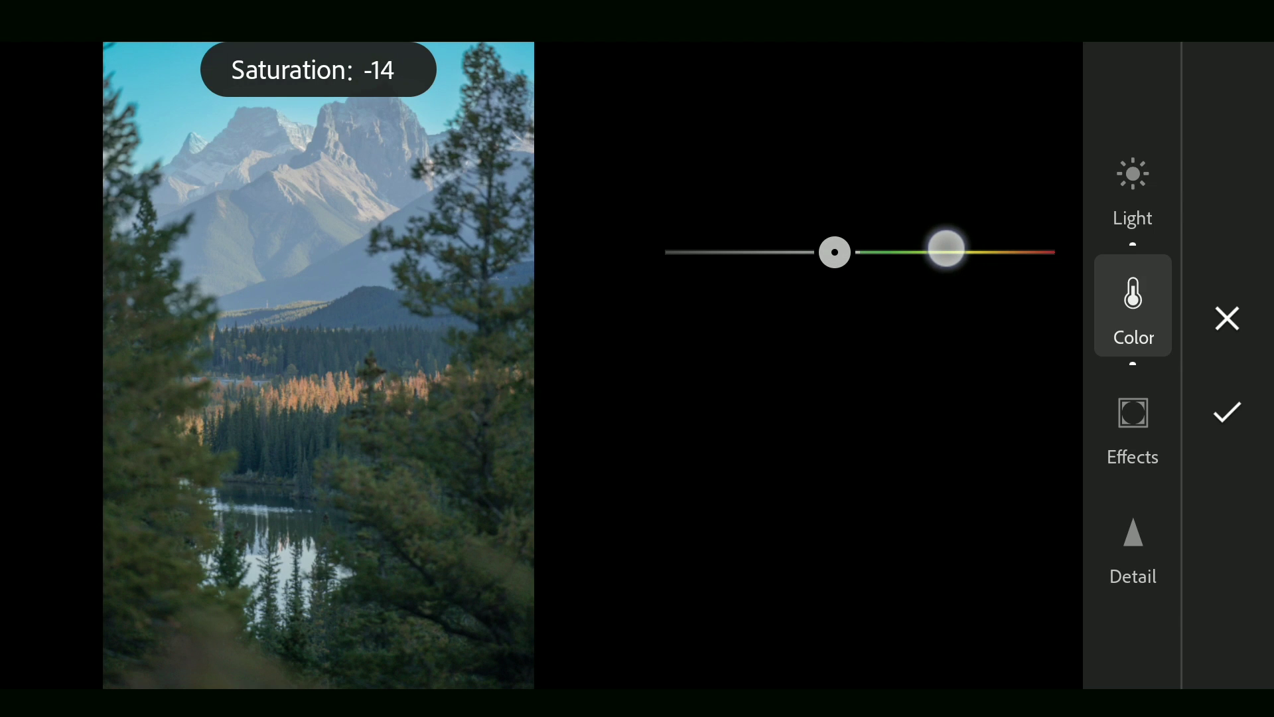
drag(948, 252, 952, 251)
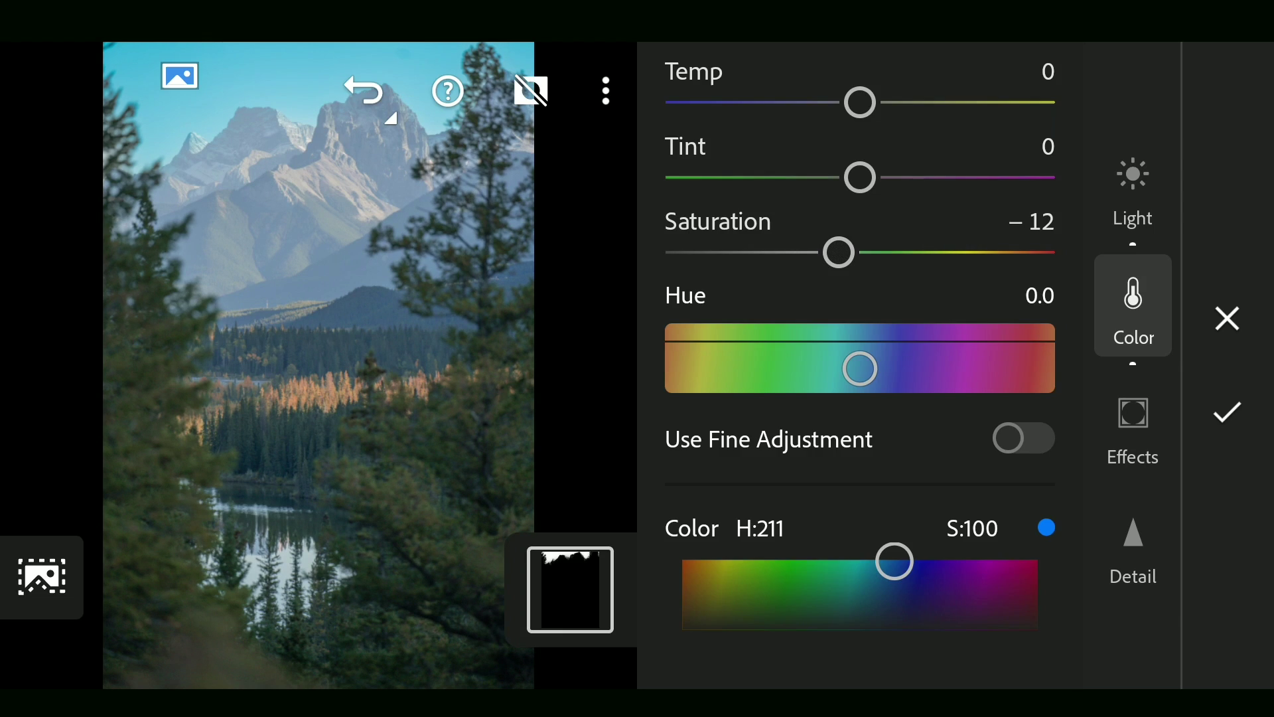
click(578, 590)
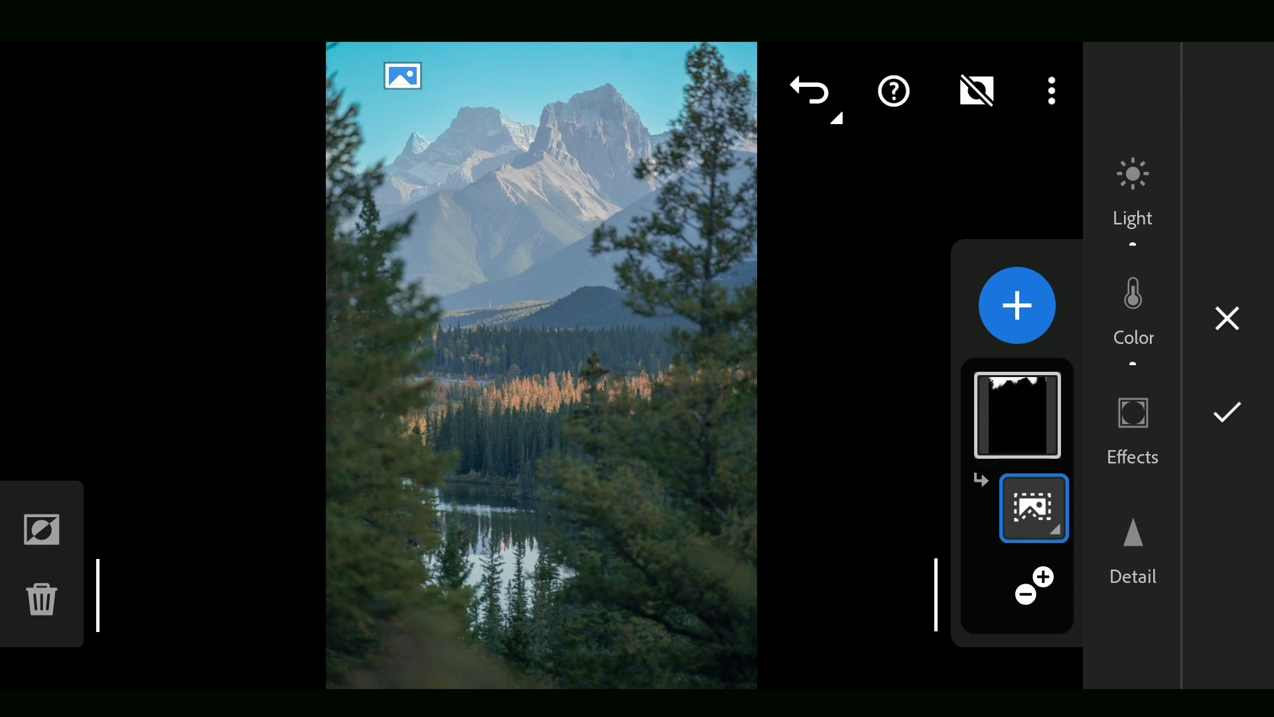
- Create a Color Range mask sampled on the trees with Refine 80
click(1017, 306)
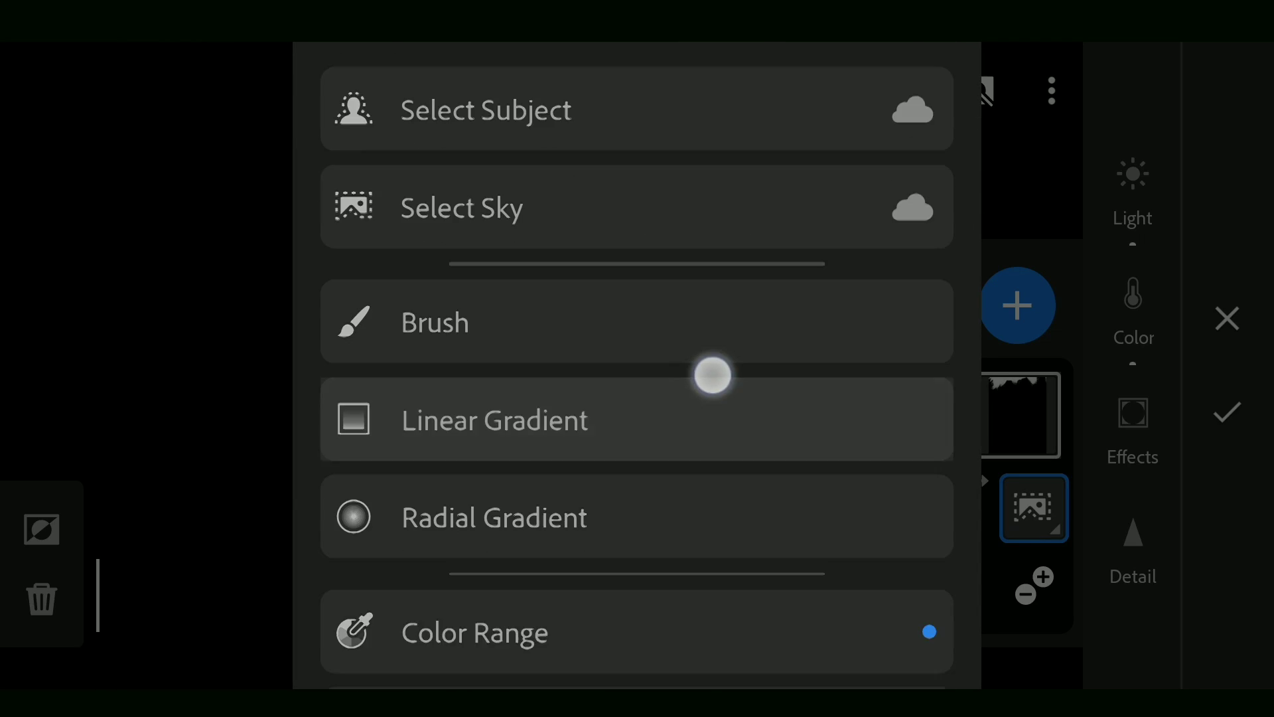
drag(713, 375, 717, 302)
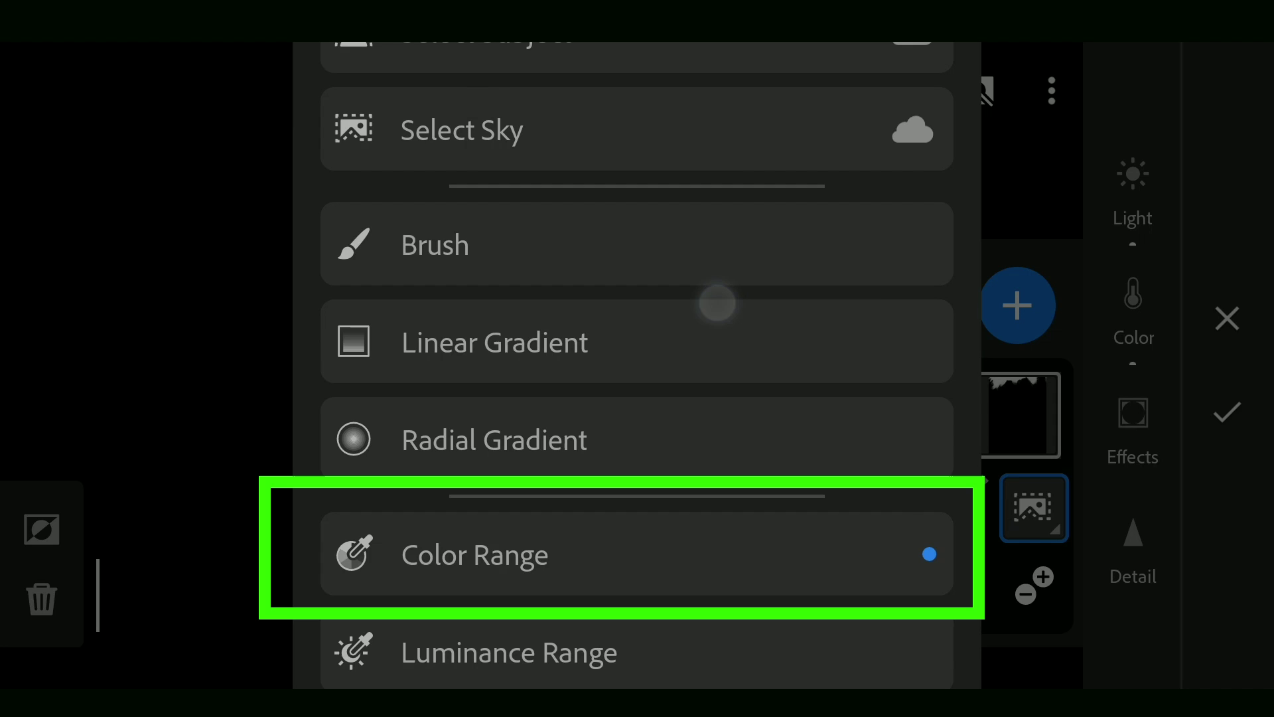
click(640, 555)
click(881, 592)
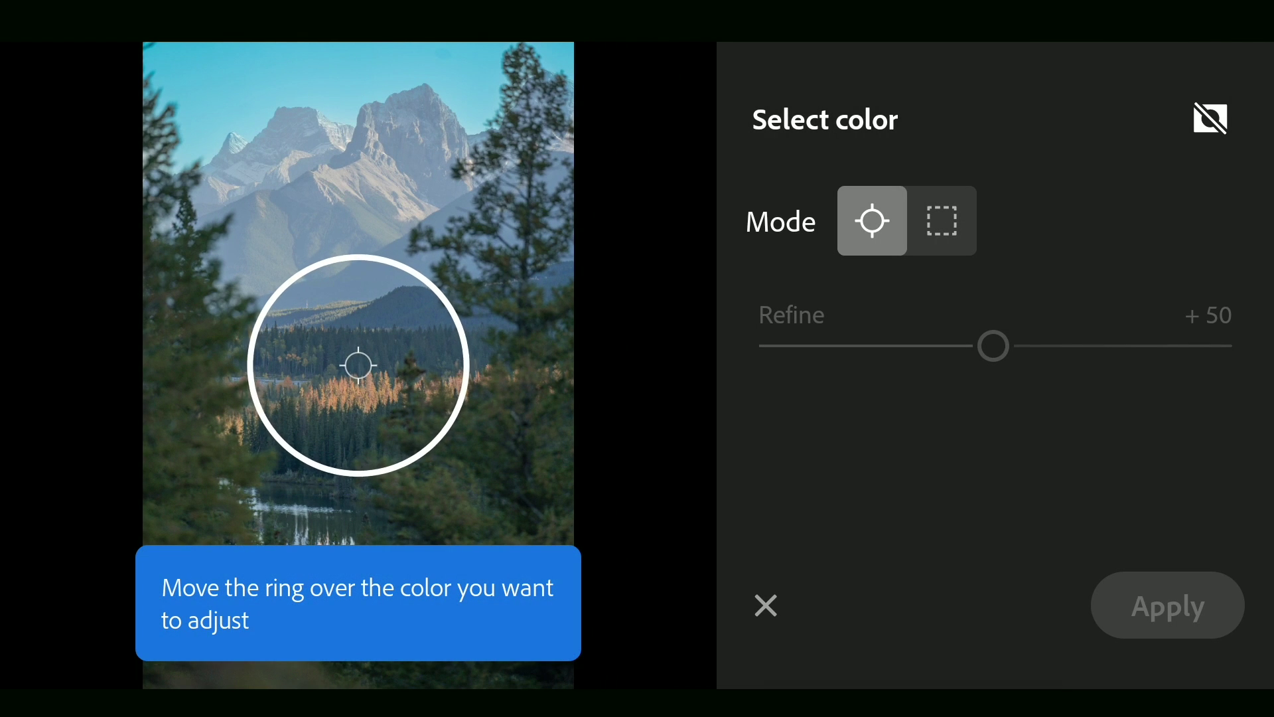
drag(368, 384, 435, 430)
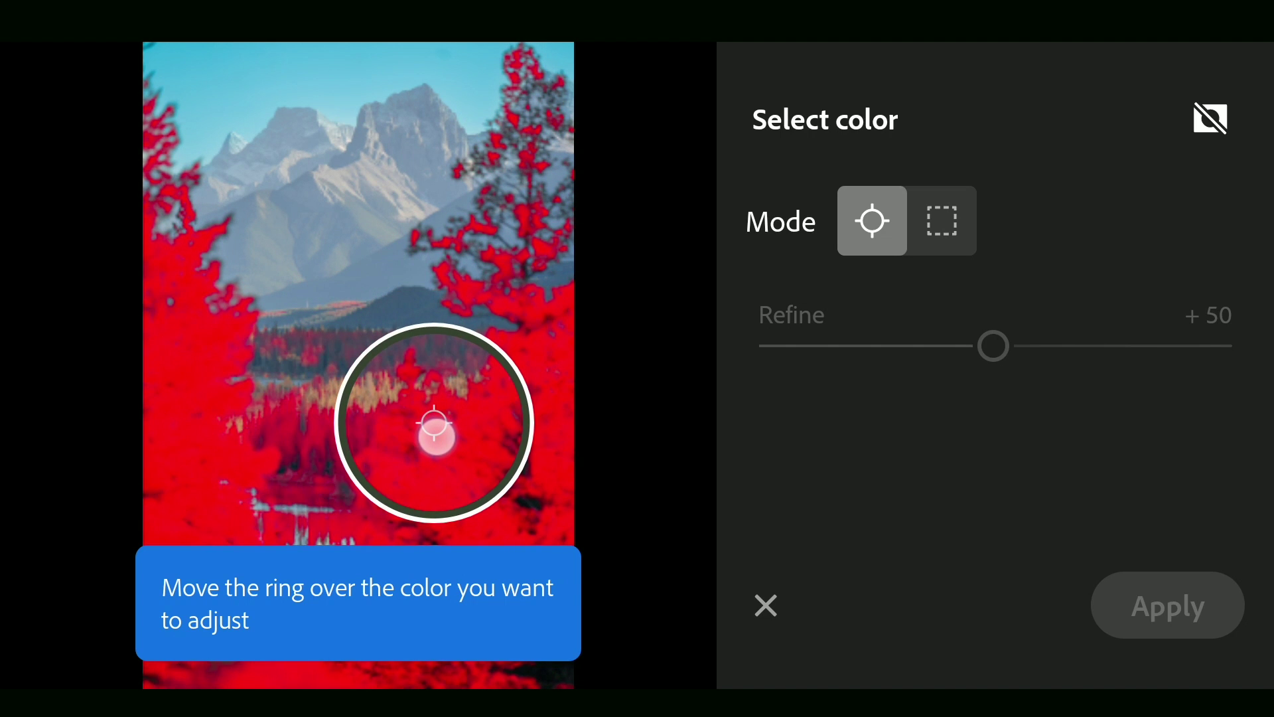
drag(434, 431, 438, 457)
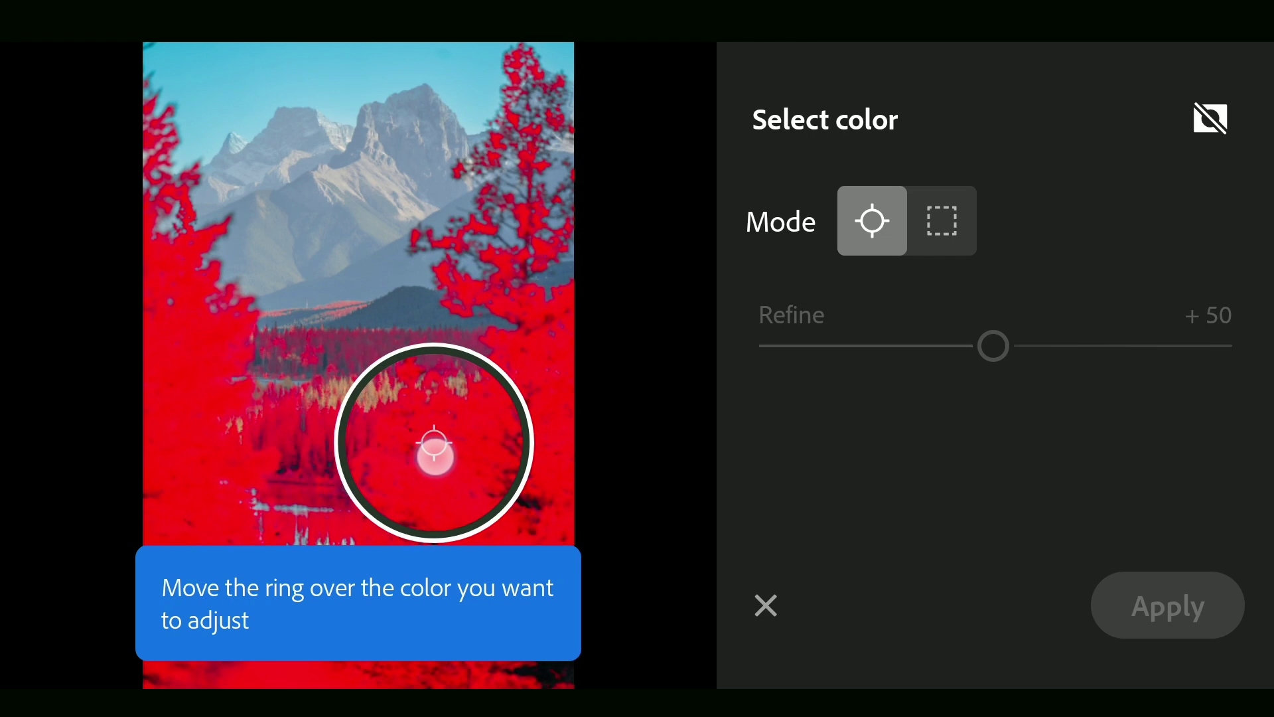
drag(439, 453, 433, 450)
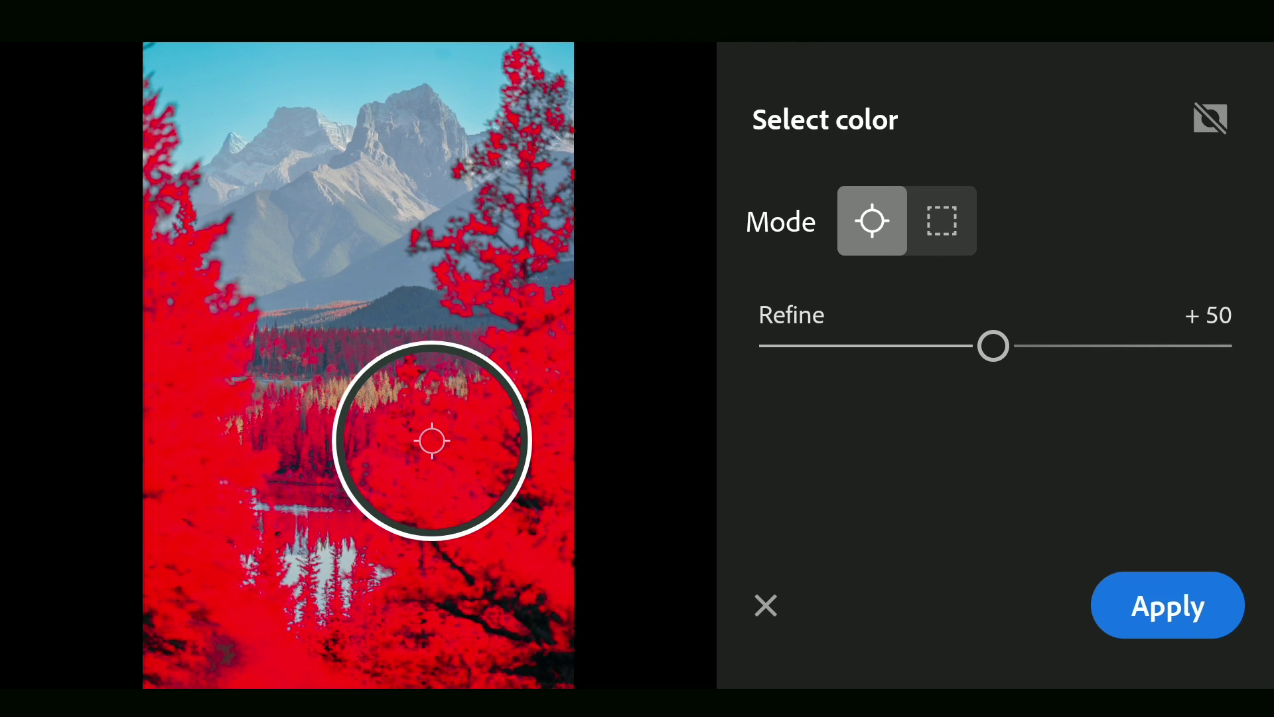
drag(993, 346, 1155, 355)
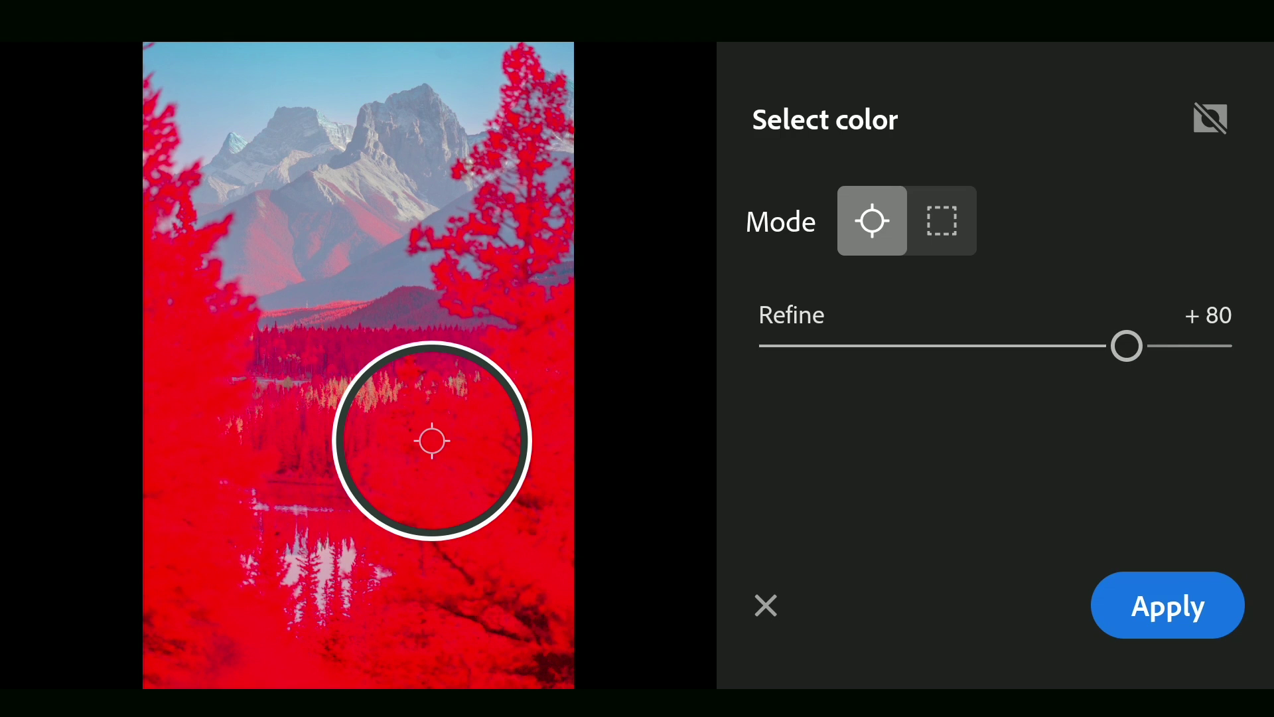
click(1184, 596)
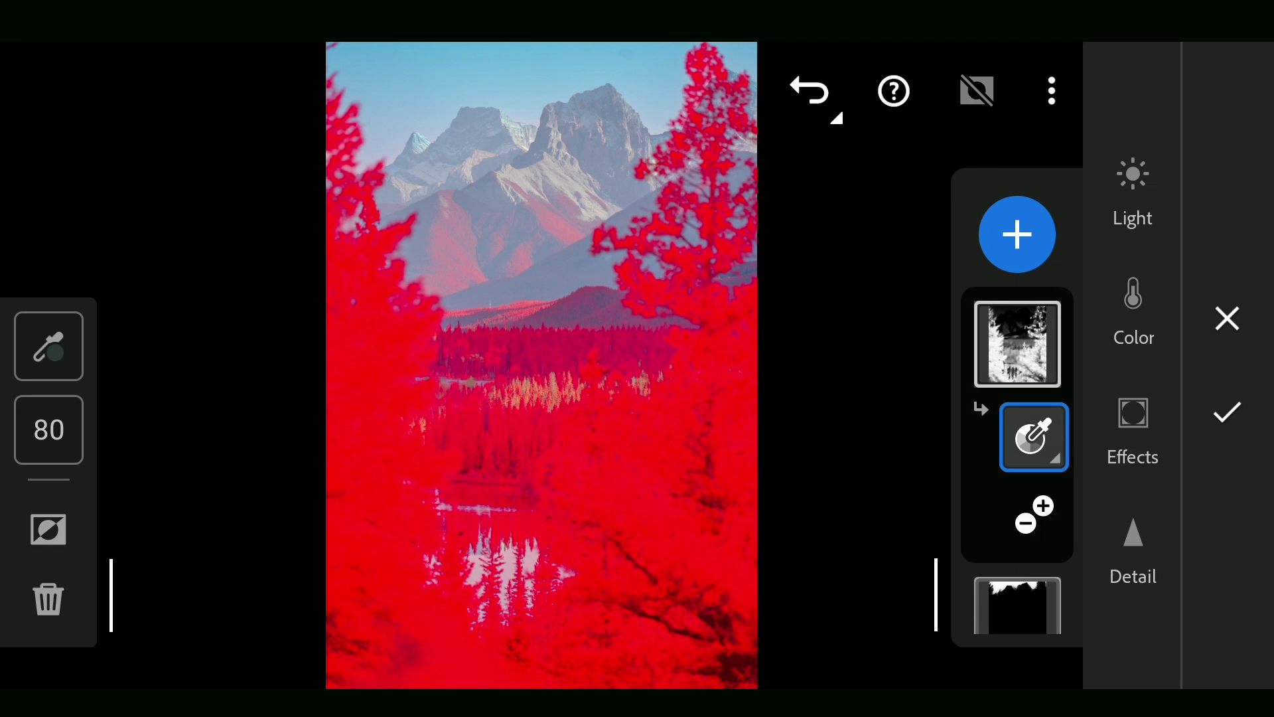
- Tint the vegetation mask yellow-green at H 62 / S 74
click(1134, 303)
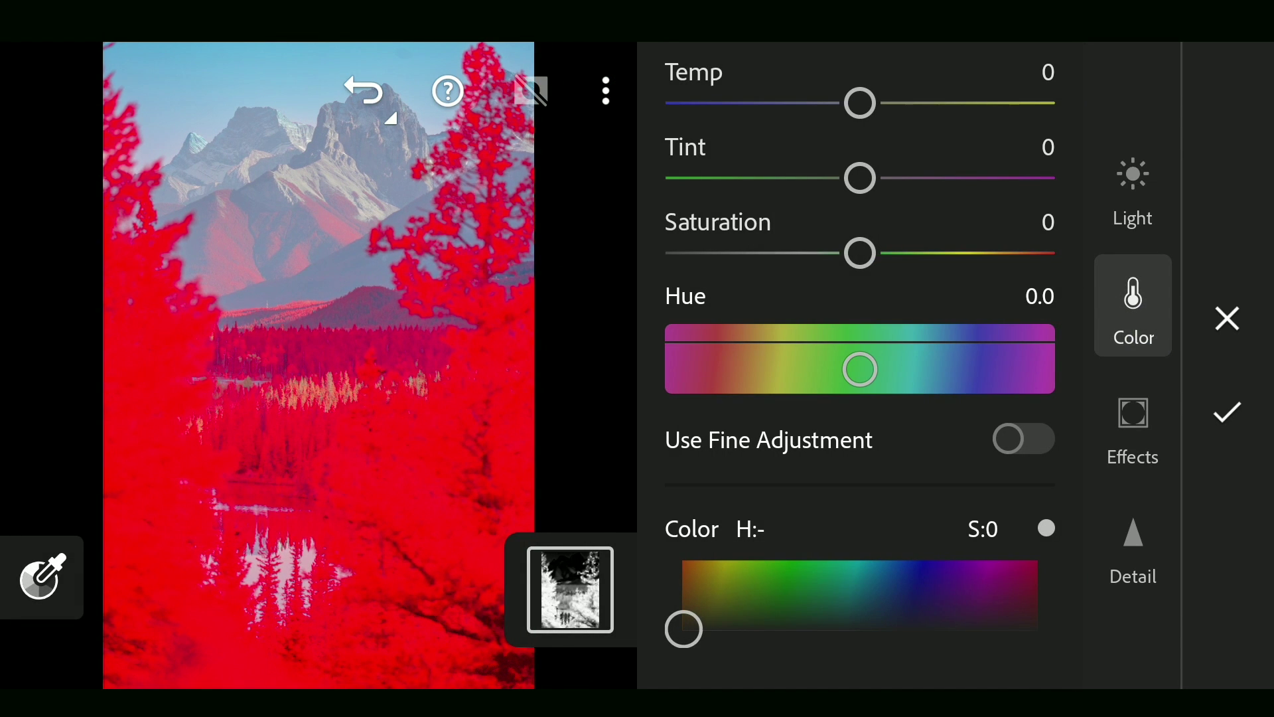
drag(683, 628, 732, 569)
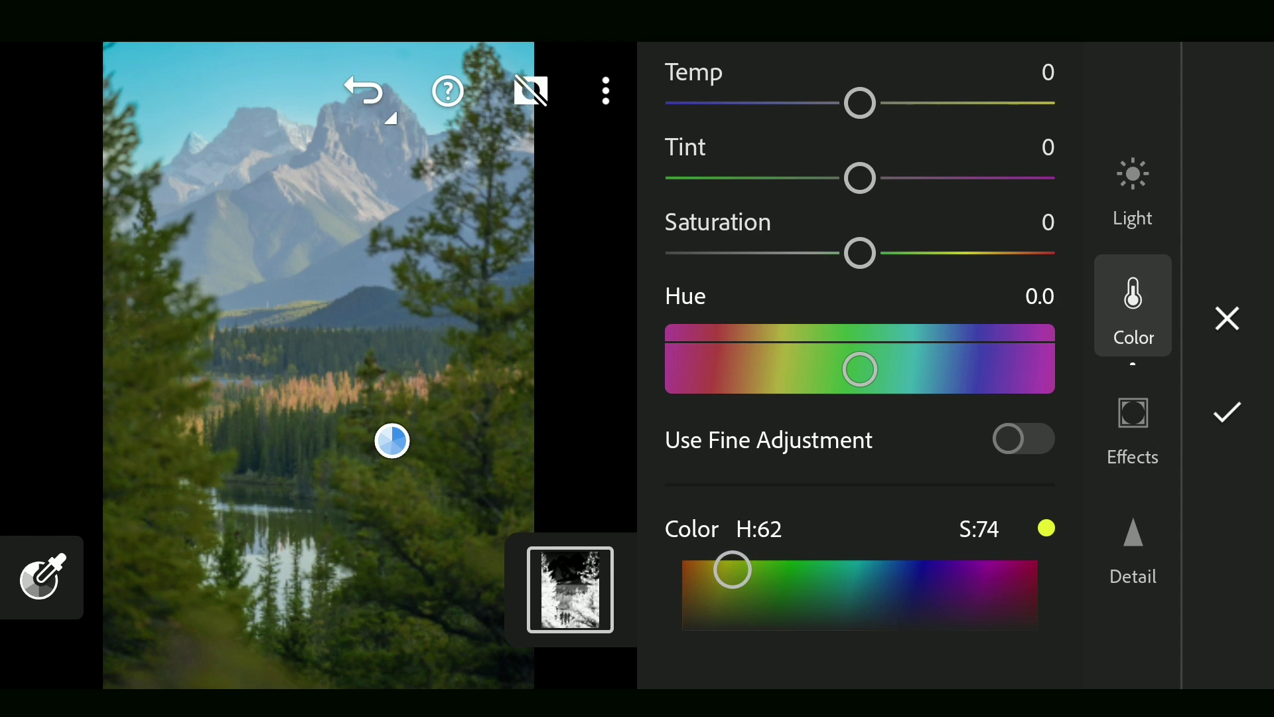
click(571, 589)
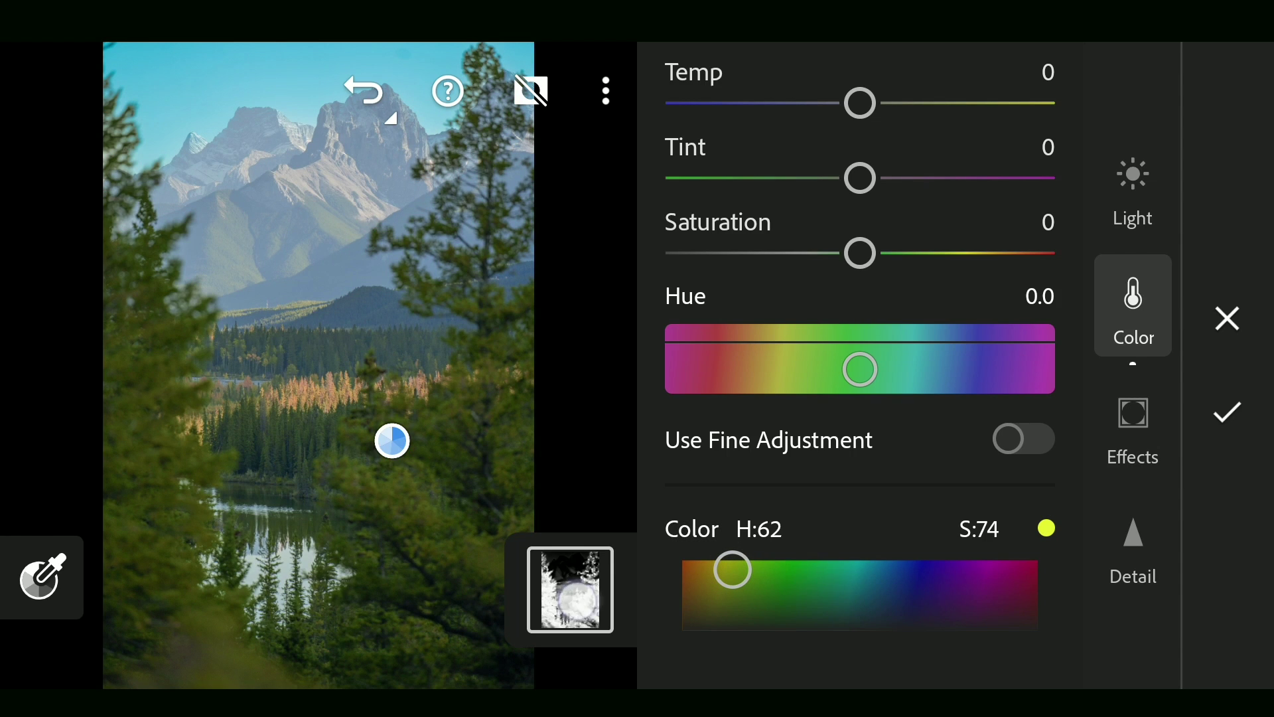
- Add an inverted Select Sky mask and raise its contrast to 35
click(1017, 234)
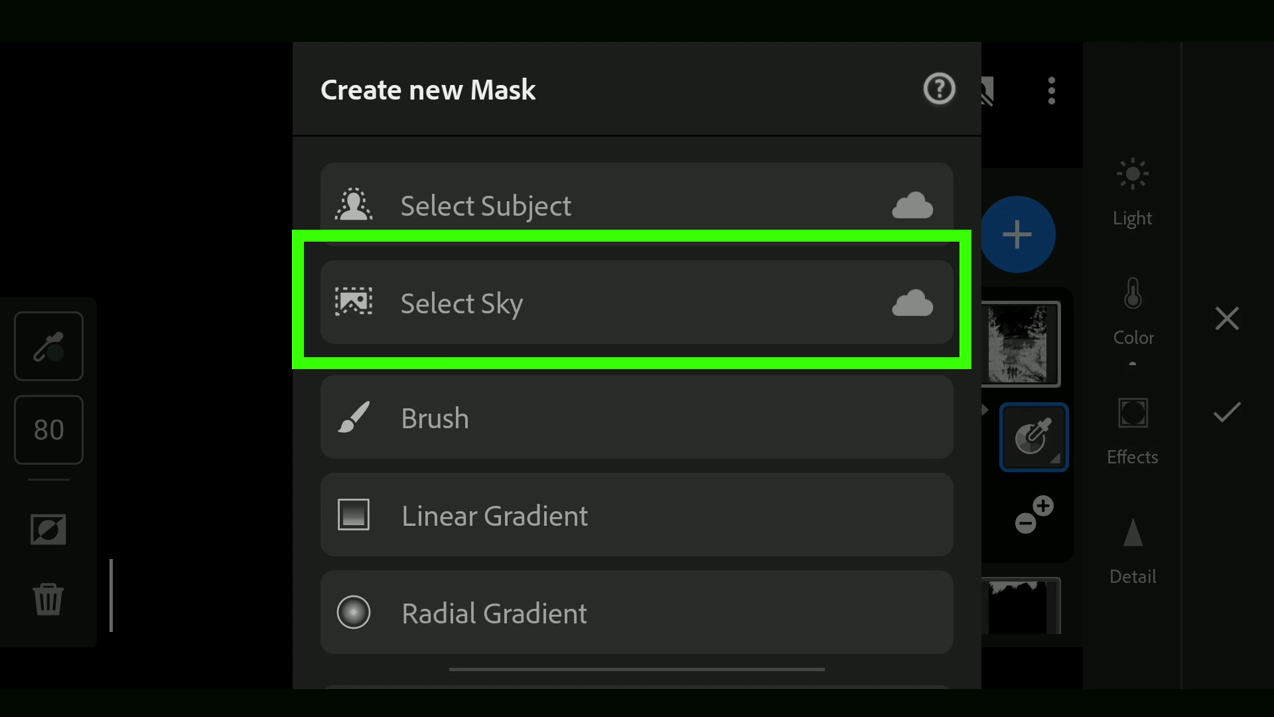
click(463, 303)
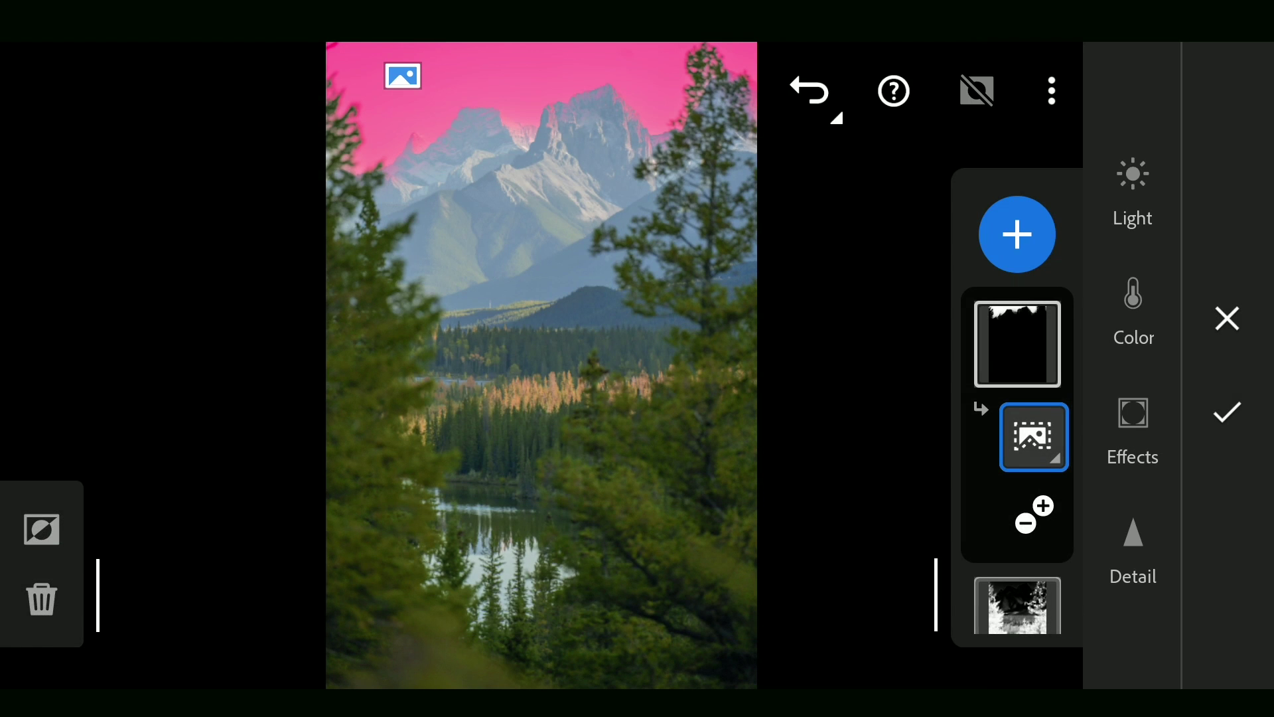
click(1017, 344)
click(1017, 343)
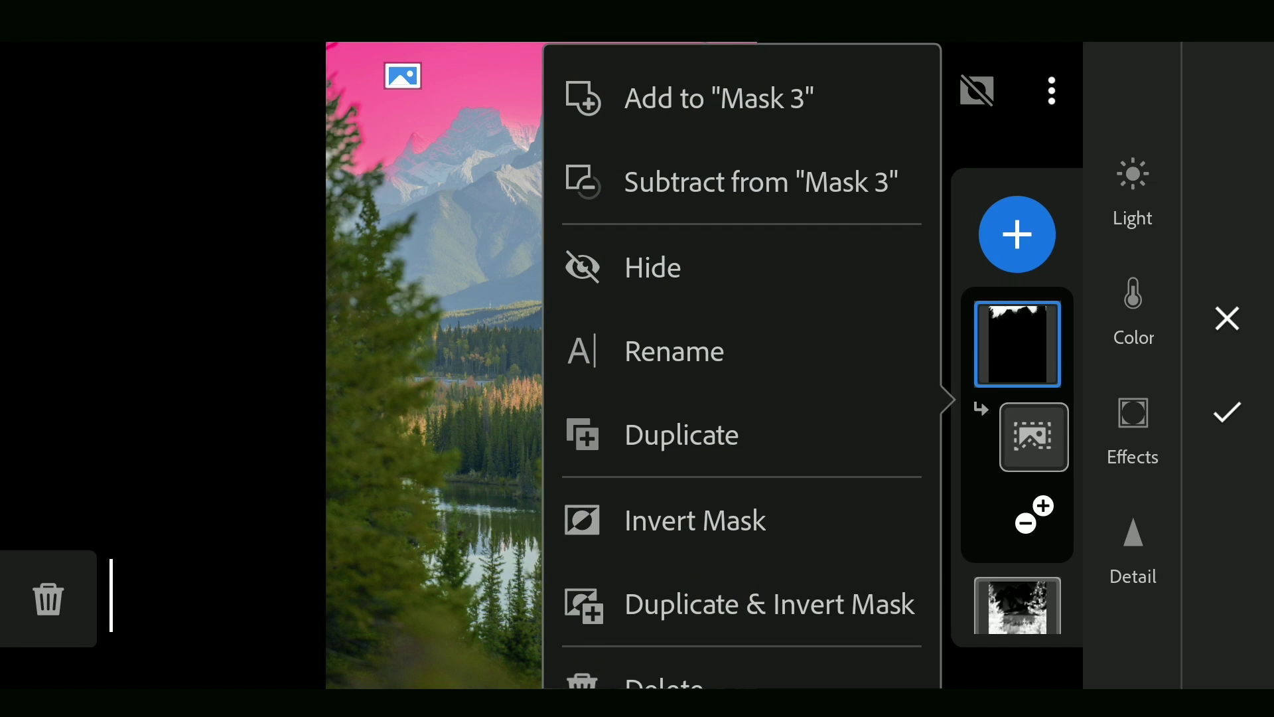
click(743, 518)
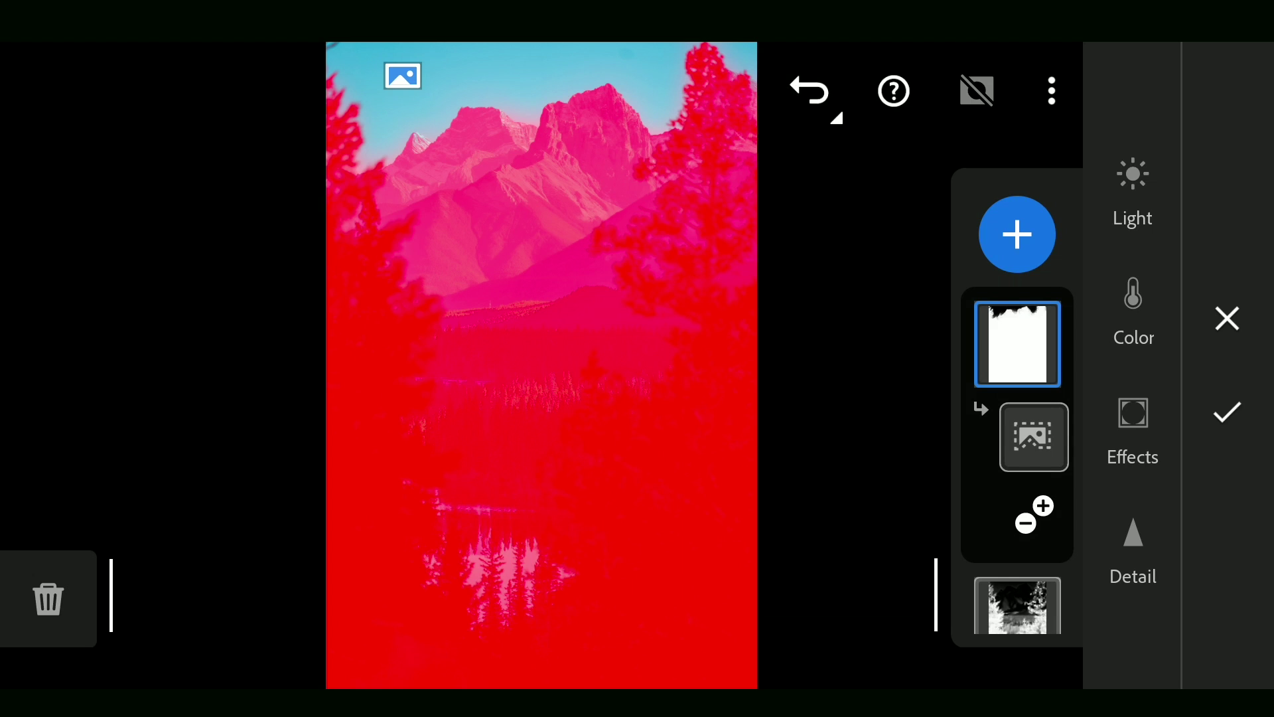
click(1133, 190)
mouse_move(856, 281)
mouse_down()
mouse_move(919, 281)
mouse_move(936, 295)
mouse_move(917, 298)
mouse_move(933, 299)
mouse_move(939, 281)
mouse_up()
- Set global Vibrance to +16 and Saturation to +2
click(1238, 412)
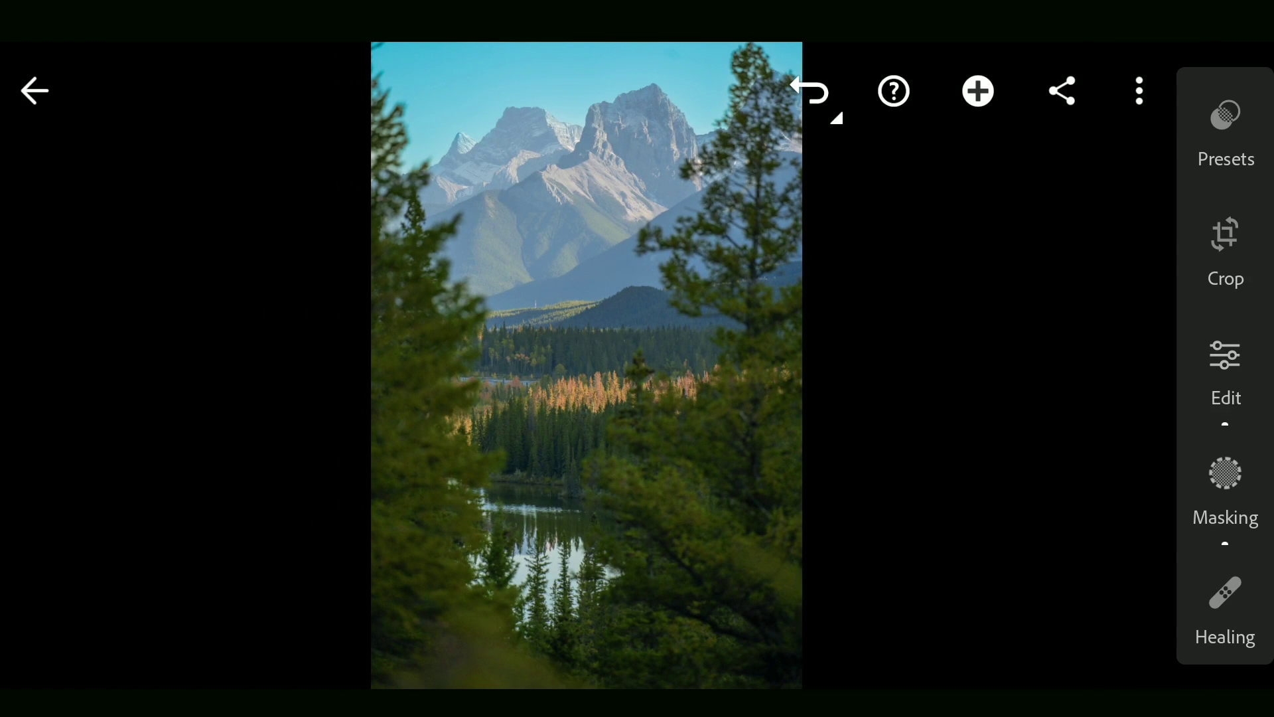
click(1226, 370)
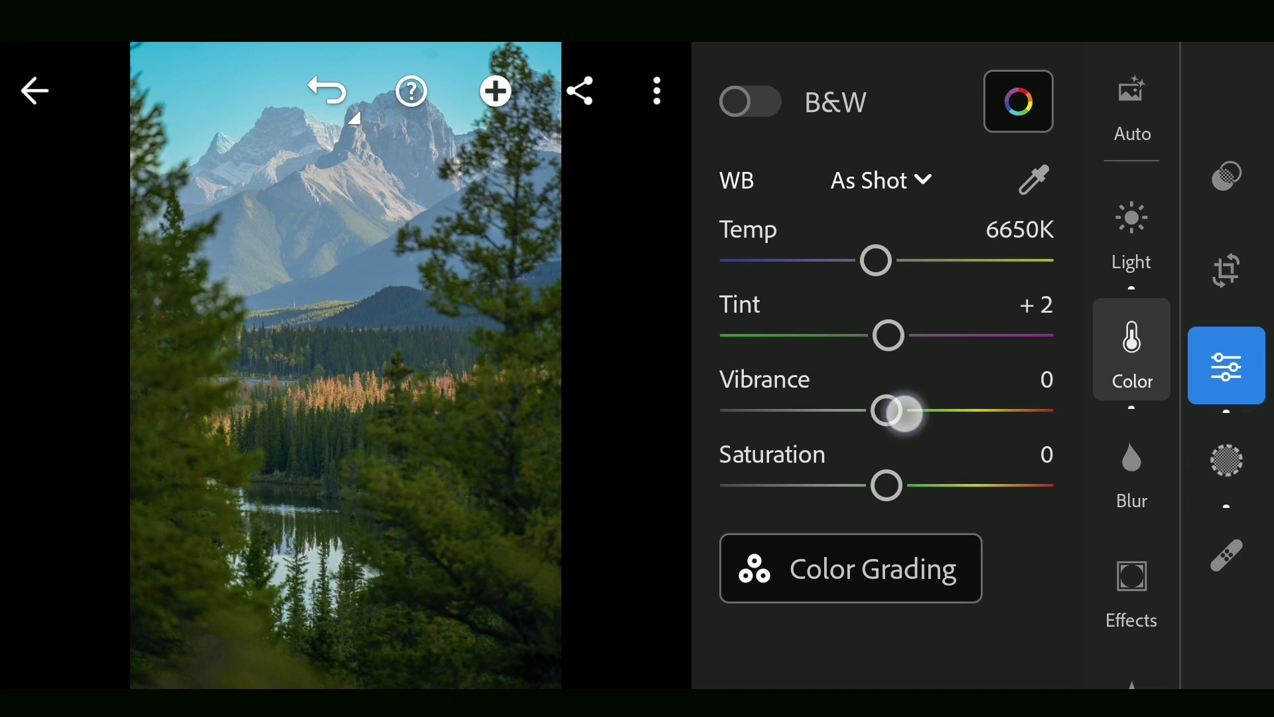
mouse_move(892, 413)
mouse_down()
mouse_move(956, 418)
mouse_move(939, 425)
mouse_up()
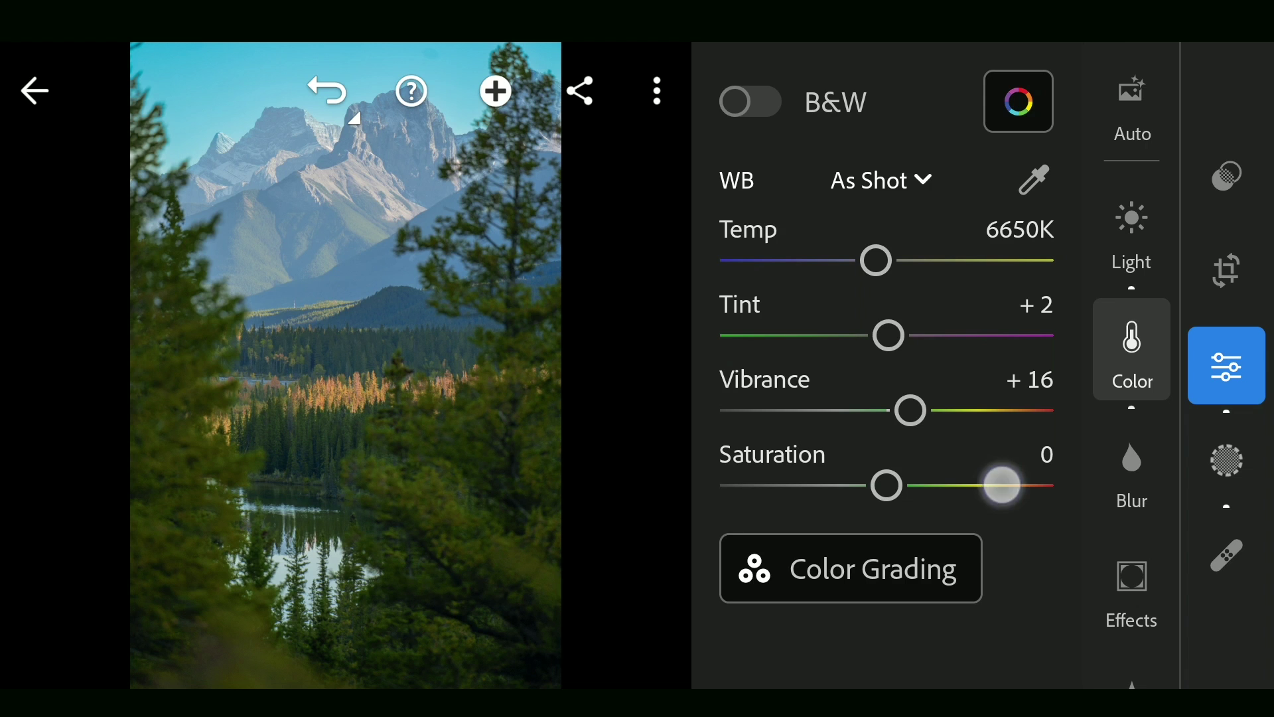
drag(1002, 485, 1007, 484)
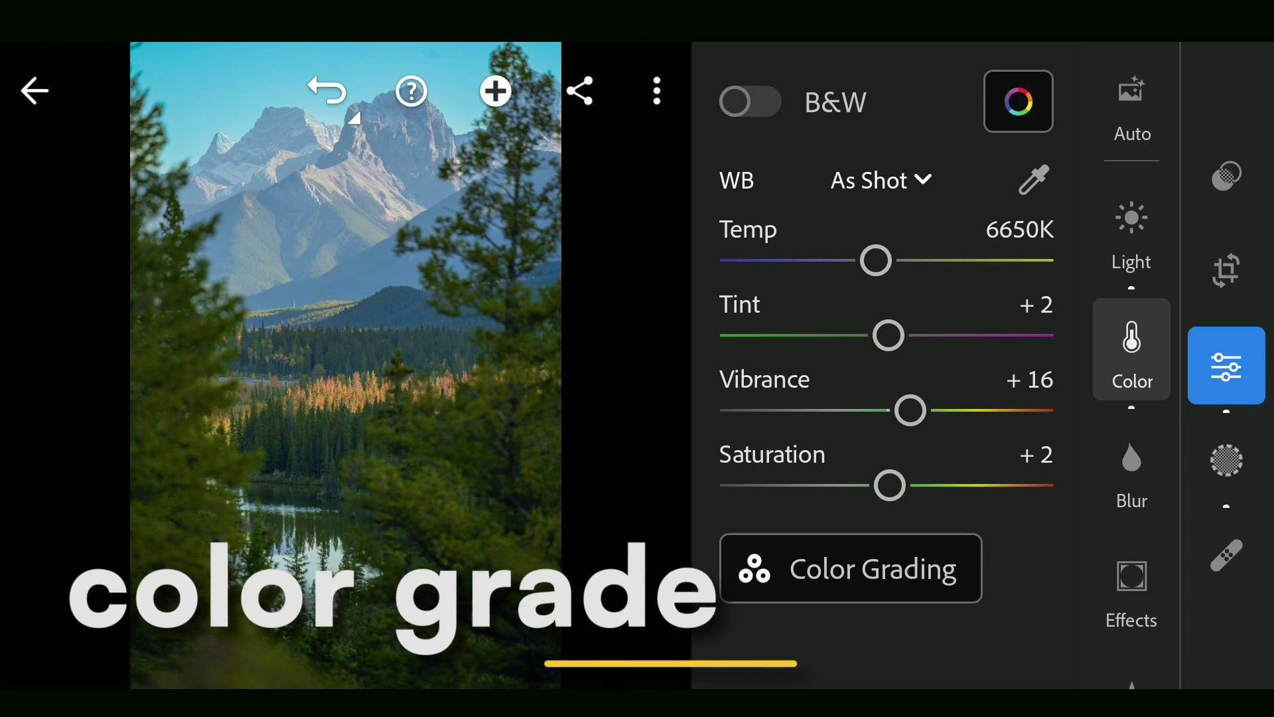
- Give the highlights a green grade, hue about 122, saturation 21
click(904, 572)
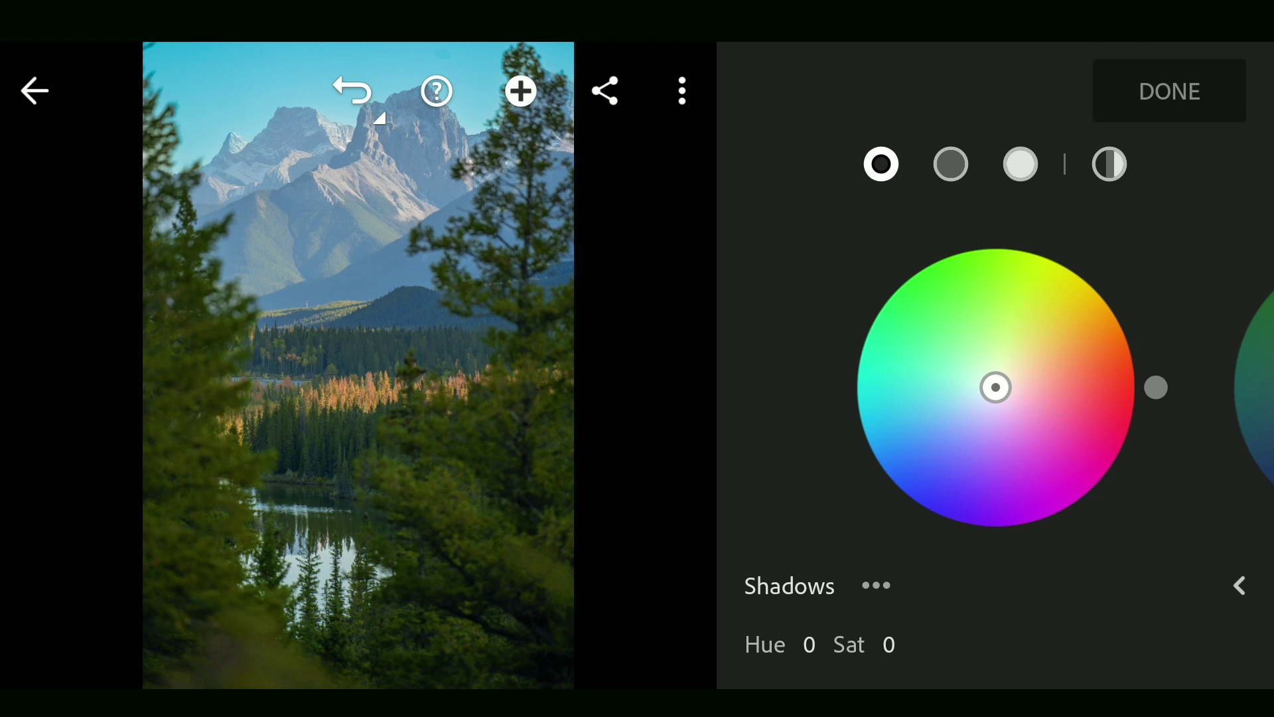
click(1021, 164)
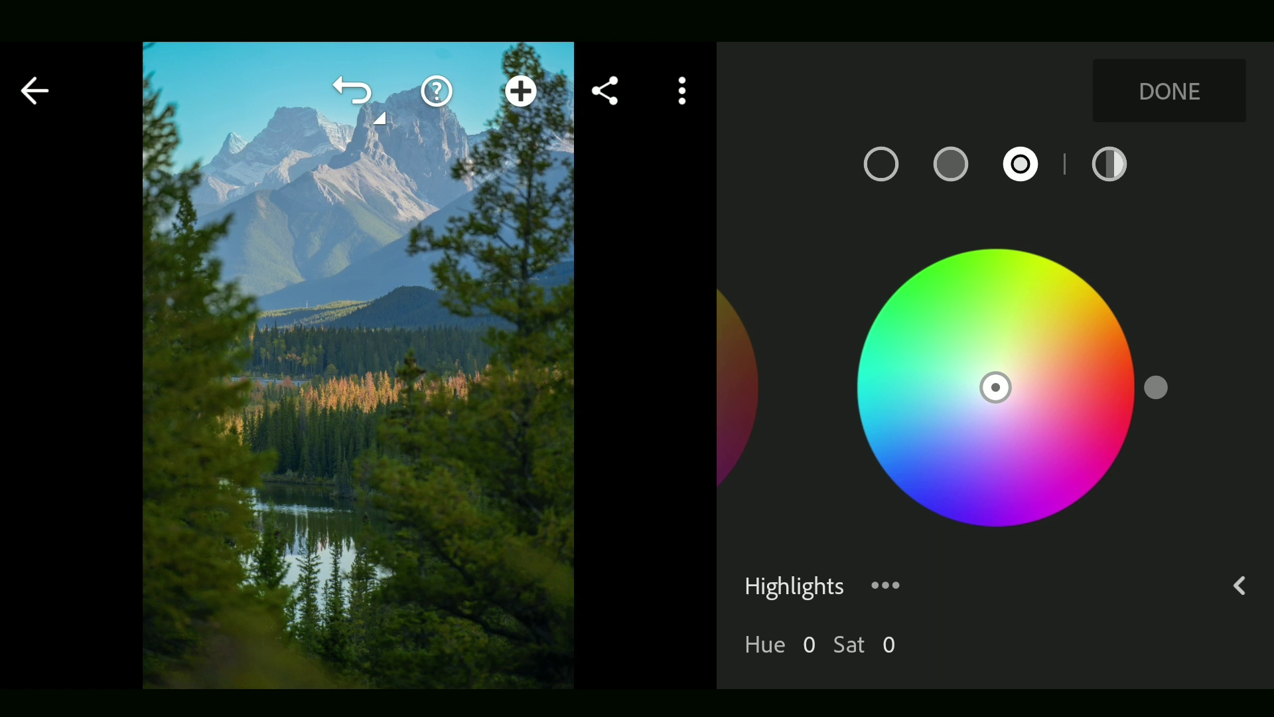
mouse_move(1155, 388)
mouse_down()
mouse_move(1126, 306)
mouse_move(939, 233)
mouse_move(920, 245)
mouse_up()
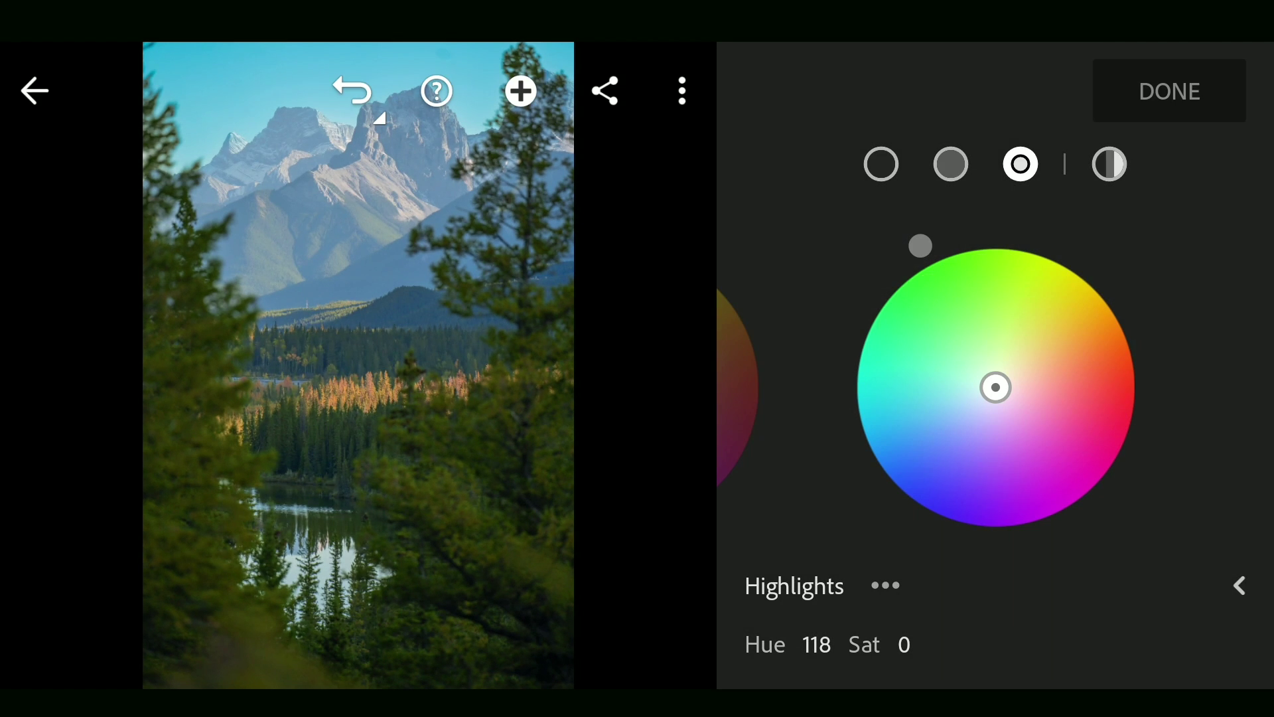
mouse_move(995, 387)
mouse_down()
mouse_move(1006, 392)
mouse_move(979, 363)
mouse_up()
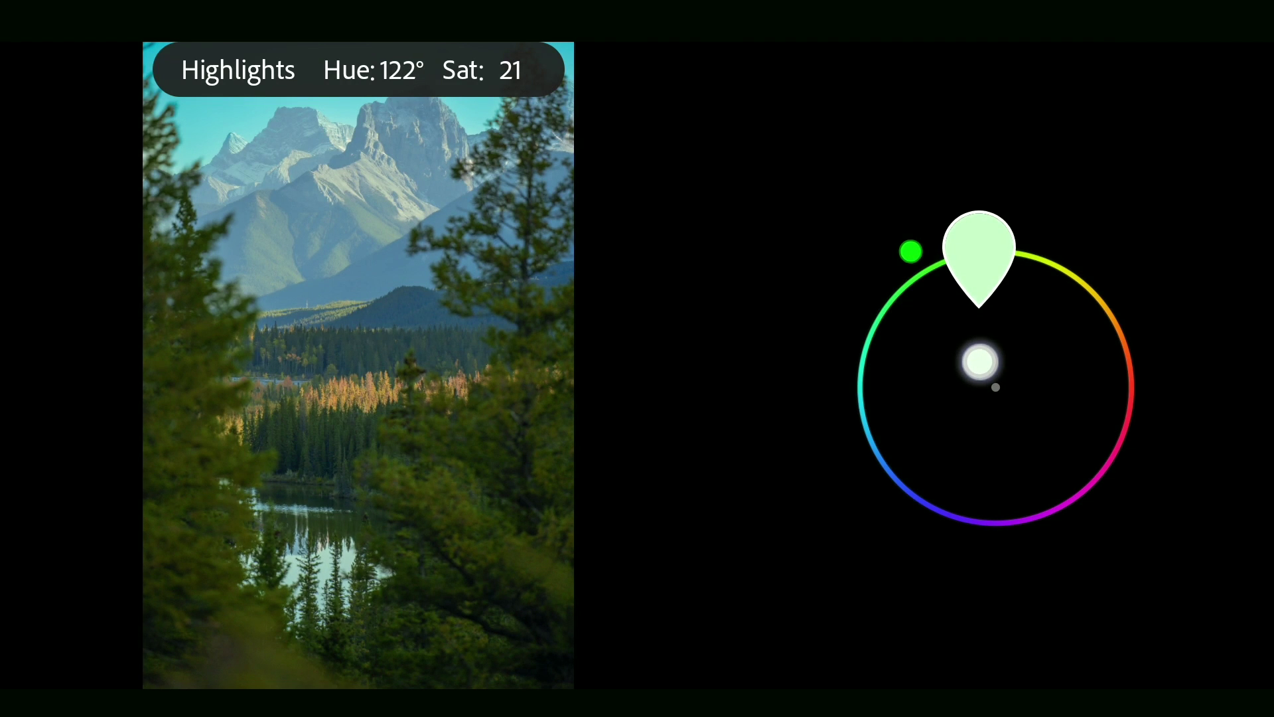
drag(980, 363, 982, 362)
- Grade midtones warm (hue 47, sat 16) and shadows blue (hue 220, sat 26)
click(952, 164)
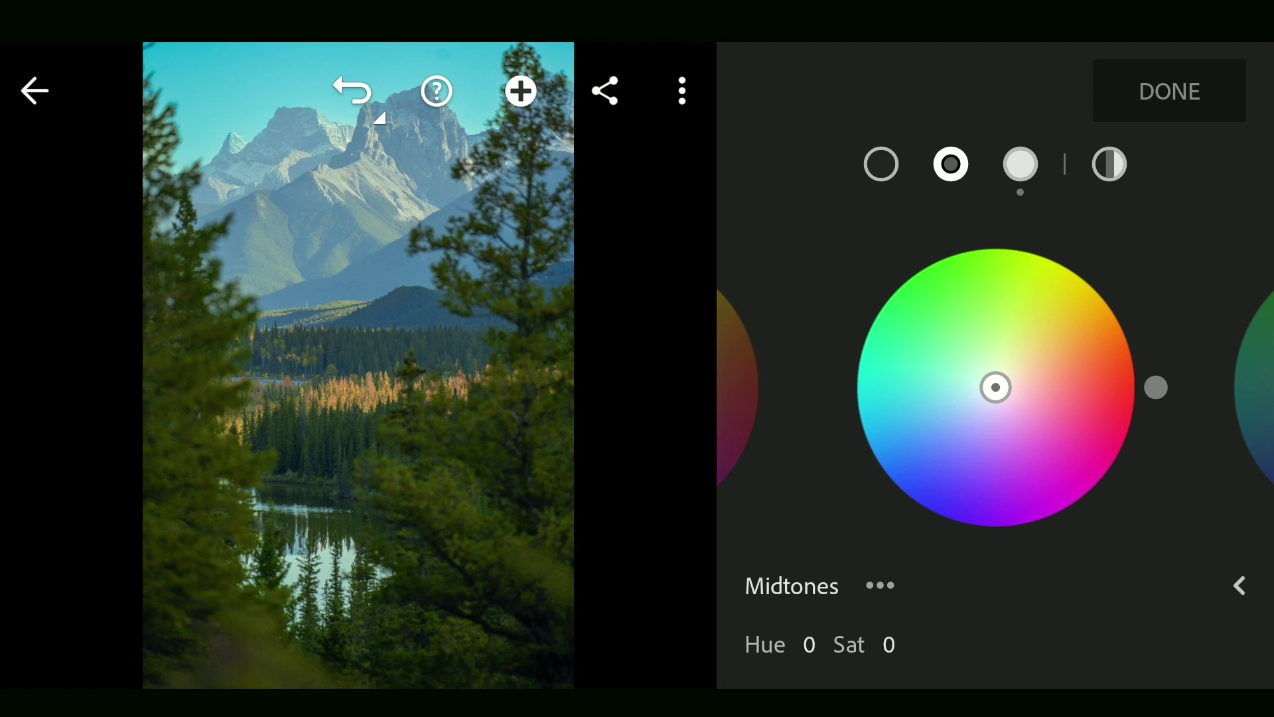
mouse_move(1156, 388)
mouse_down()
mouse_move(1149, 321)
mouse_move(1092, 216)
mouse_move(1112, 225)
mouse_move(1103, 267)
mouse_up()
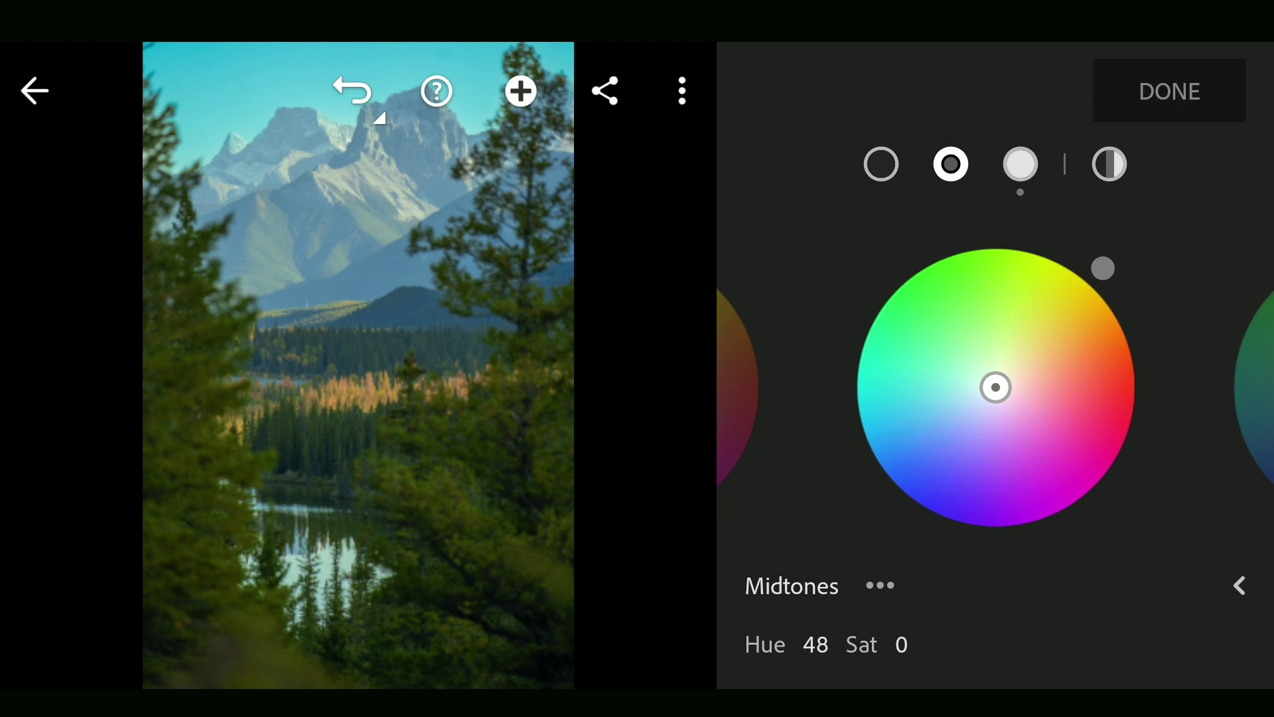
drag(995, 387, 1011, 371)
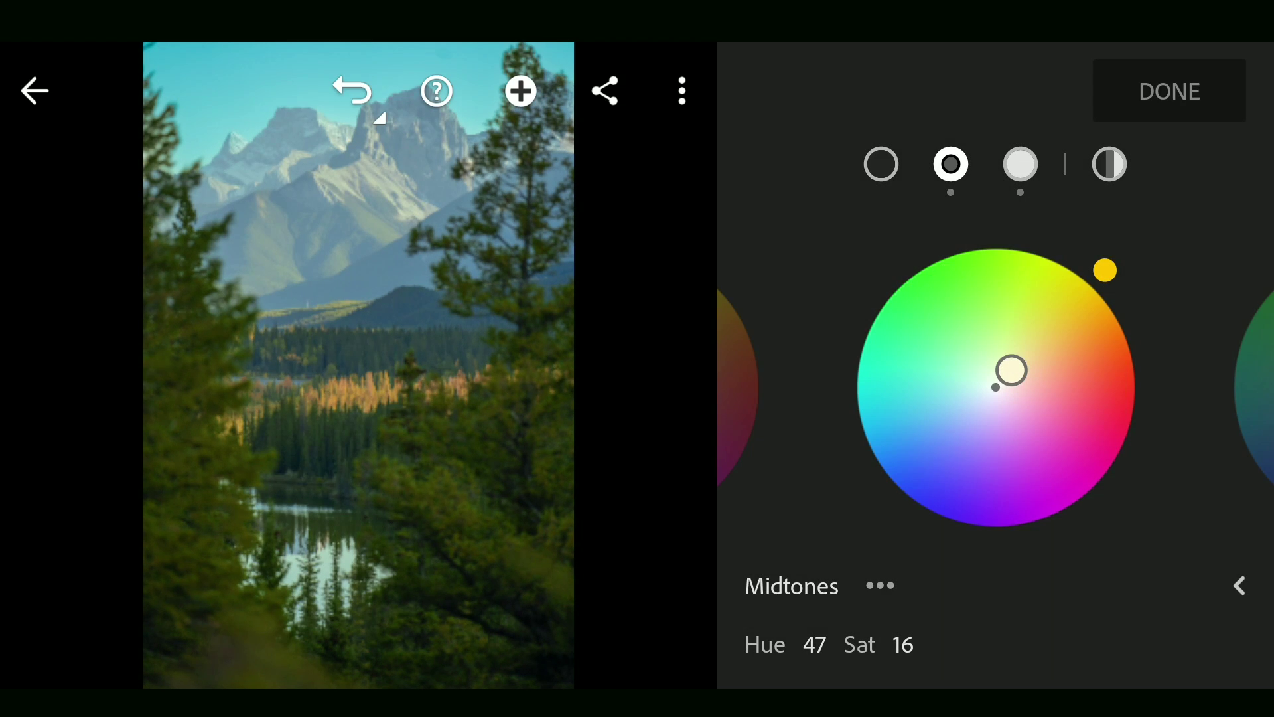
click(881, 165)
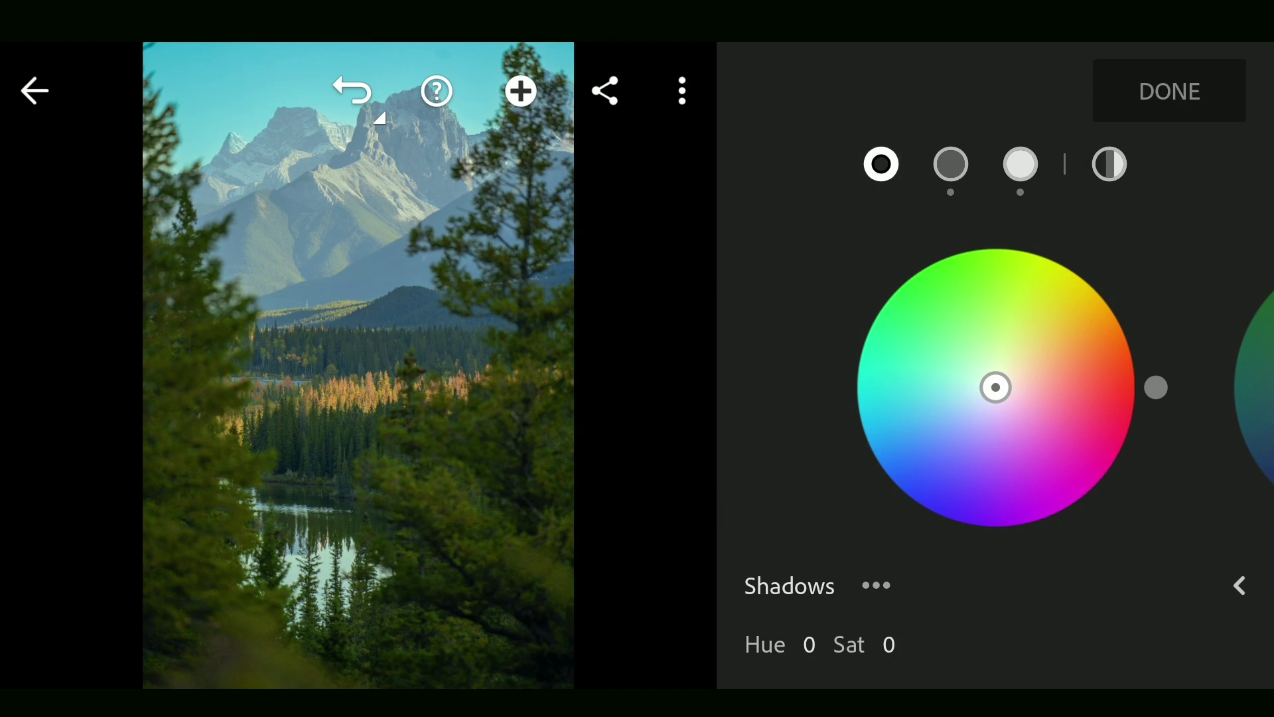
drag(996, 388, 967, 411)
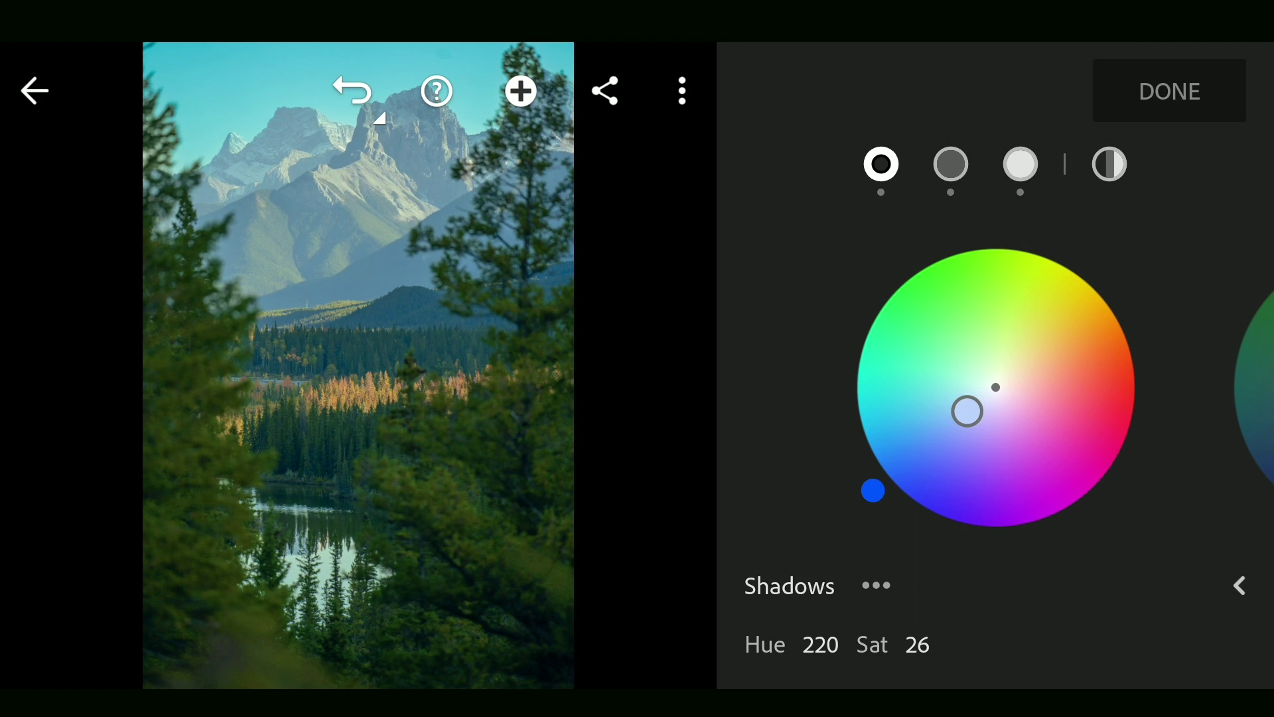
- Draw an S tone curve: deeper shadows, lifted upper midtones, slightly lowered top point
click(1181, 106)
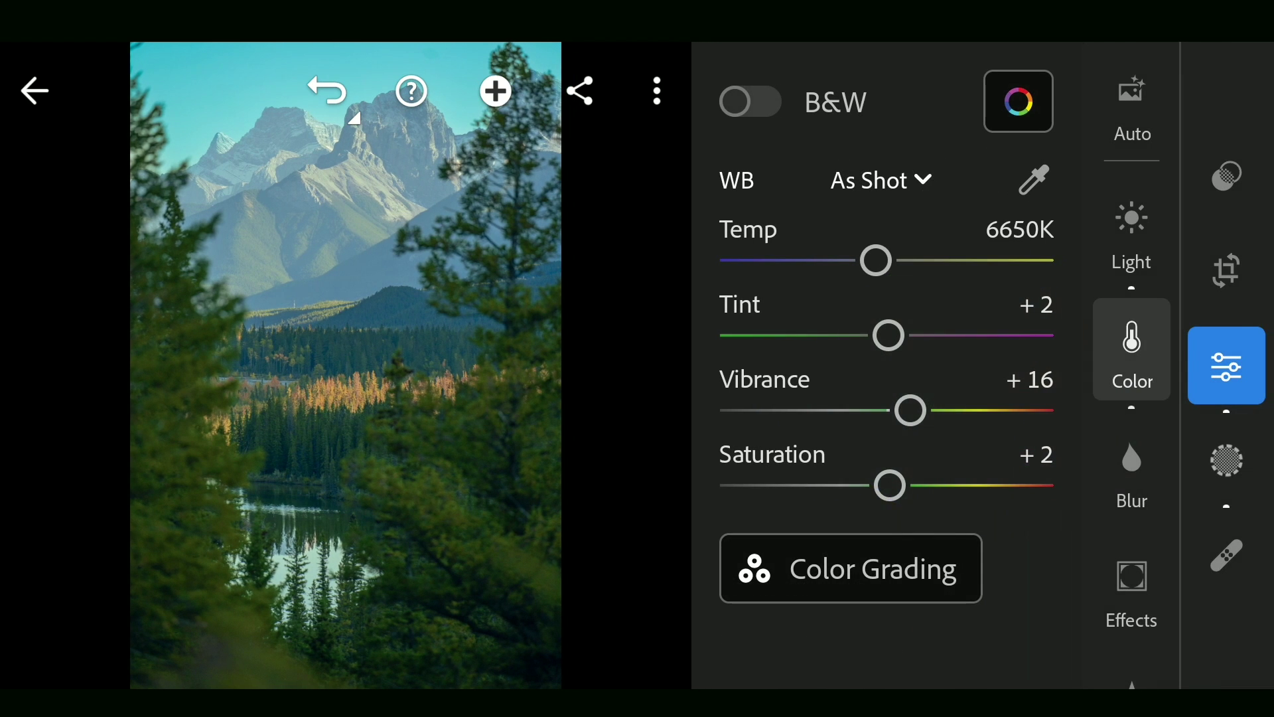
click(1132, 235)
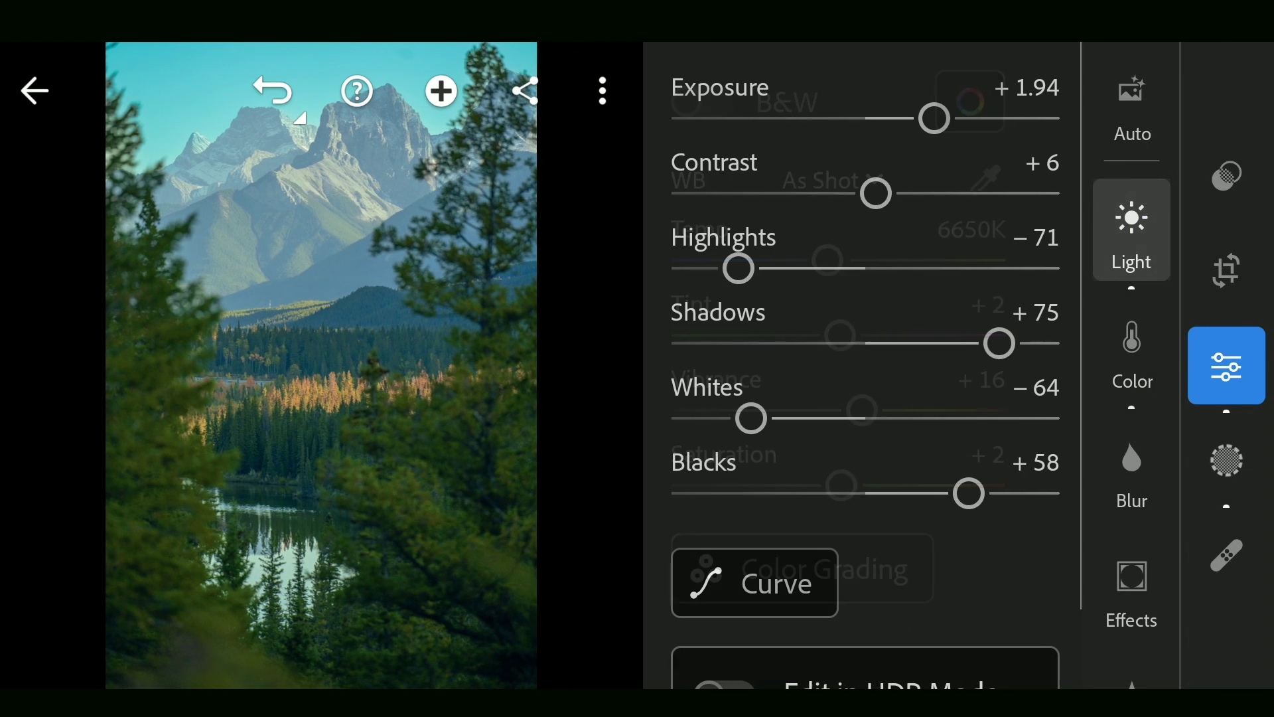
click(749, 584)
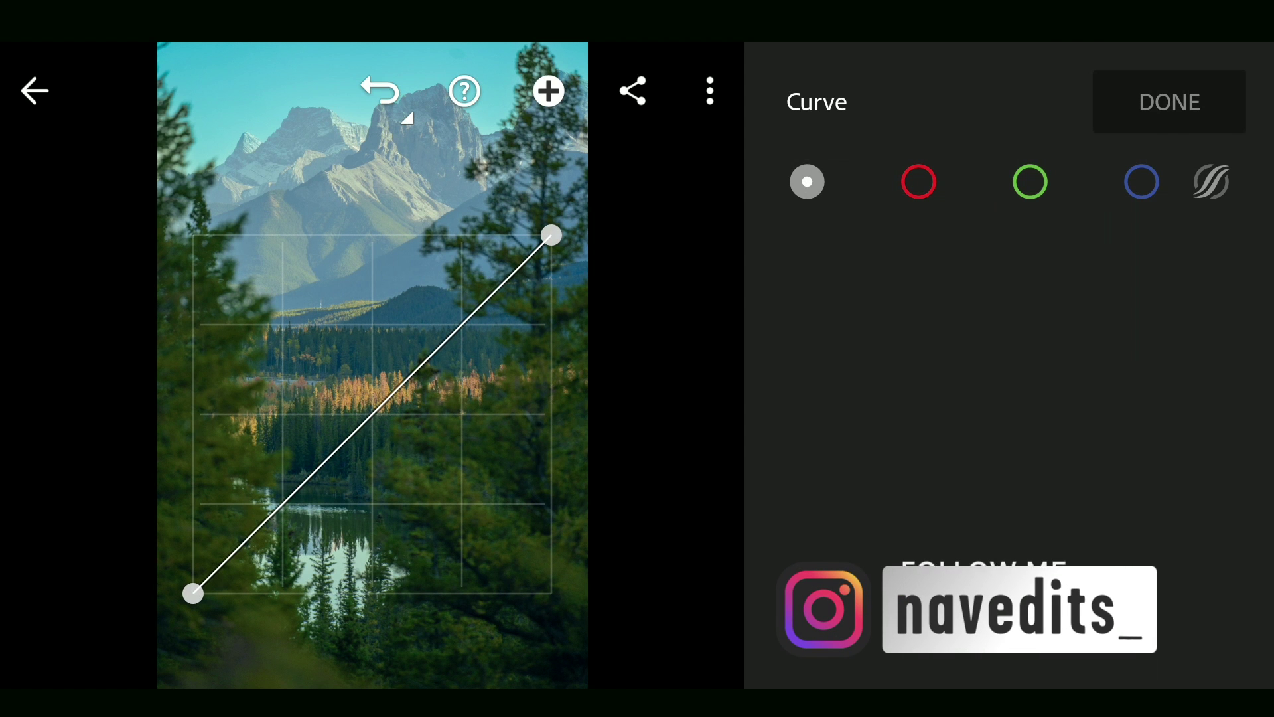
drag(264, 526, 261, 531)
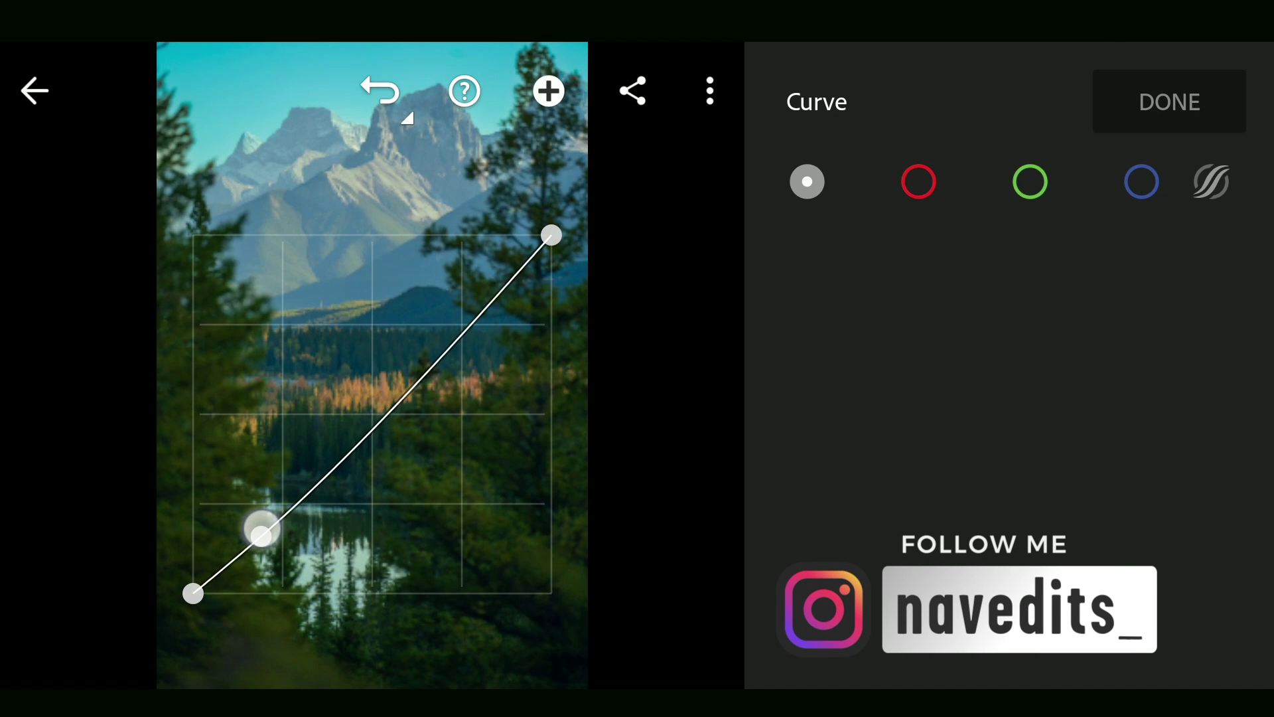
drag(261, 531, 255, 543)
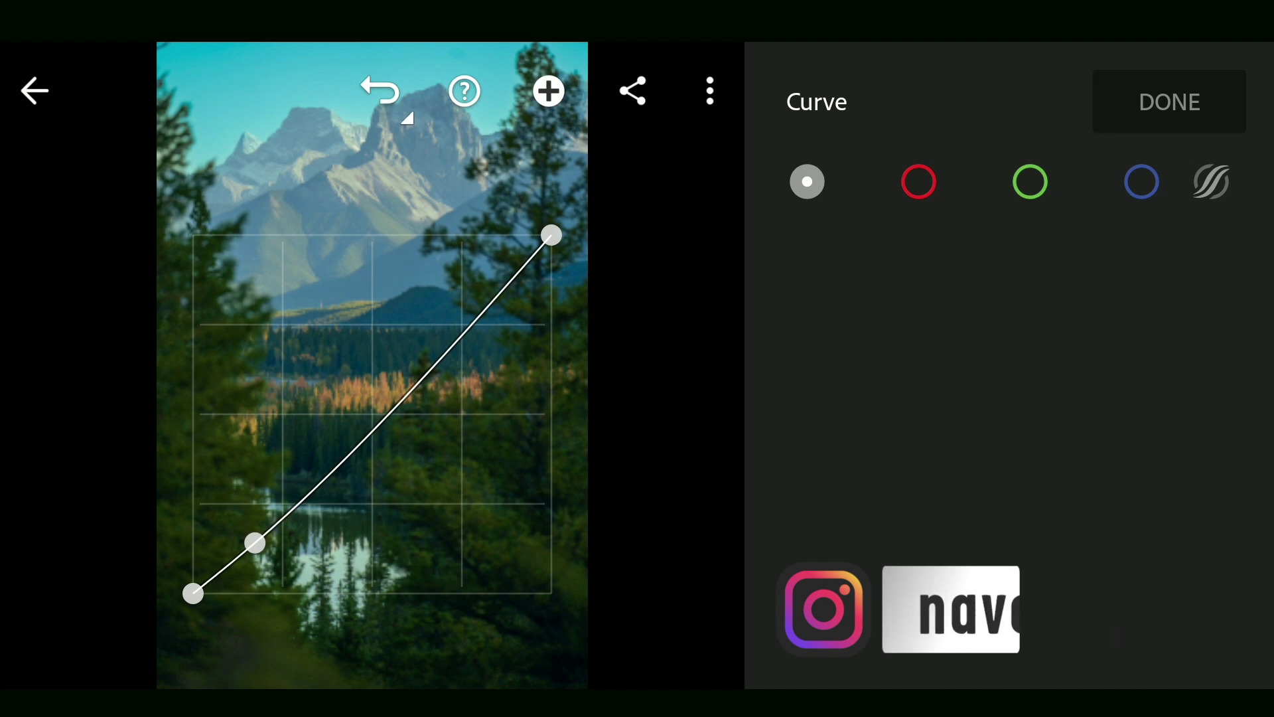
mouse_move(552, 235)
mouse_down()
mouse_move(555, 275)
mouse_move(552, 256)
mouse_up()
mouse_move(441, 344)
mouse_down()
mouse_move(447, 320)
mouse_move(445, 339)
mouse_up()
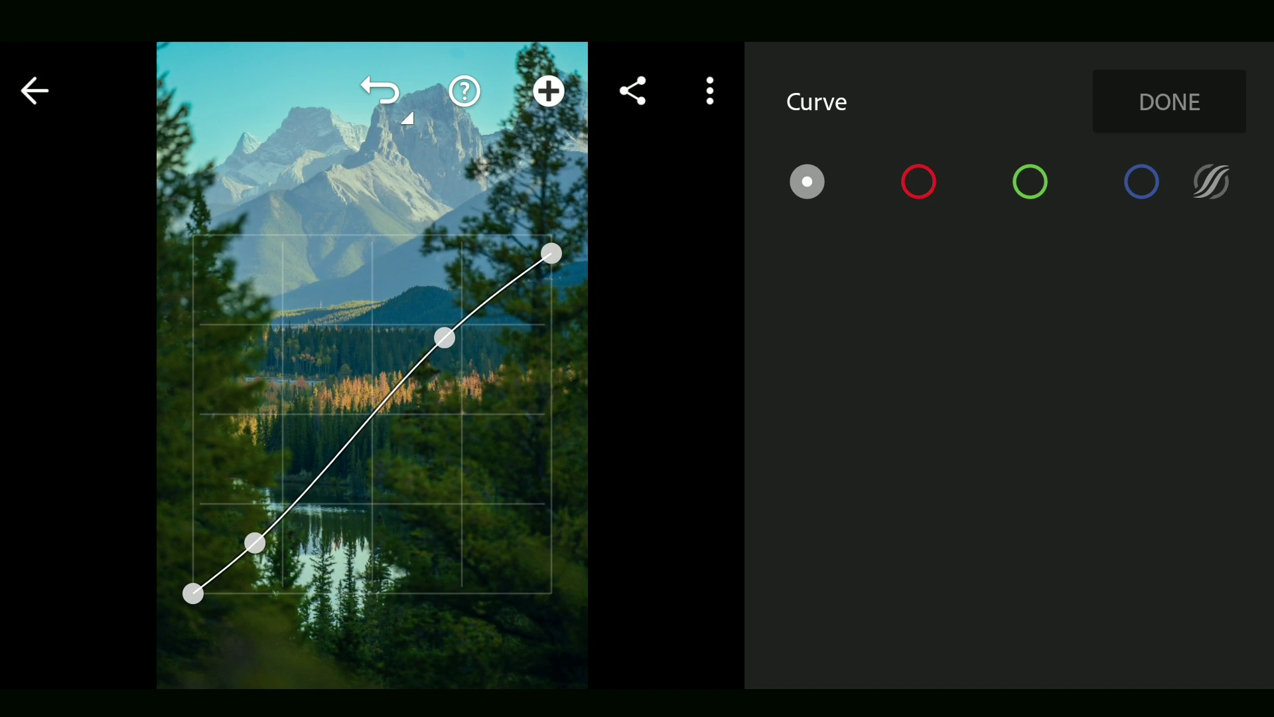
drag(177, 591, 172, 588)
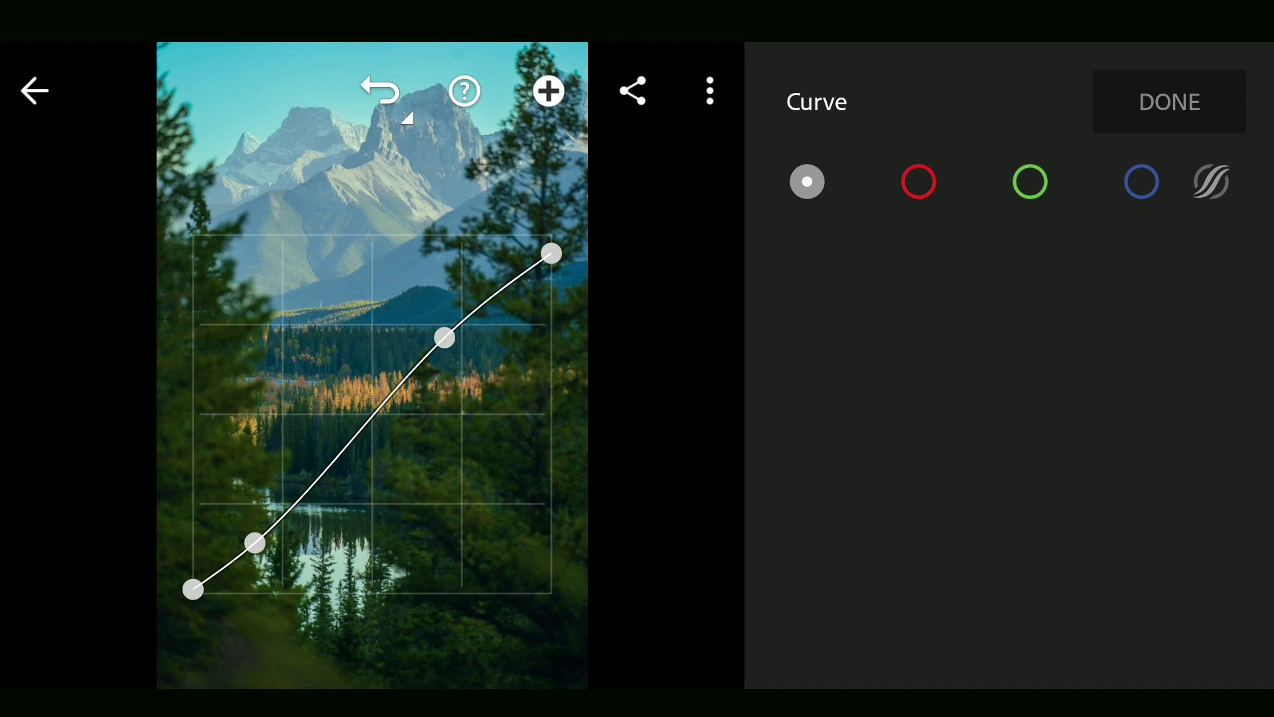
- Warm the white balance temperature to about 7405K
click(1192, 106)
click(1153, 354)
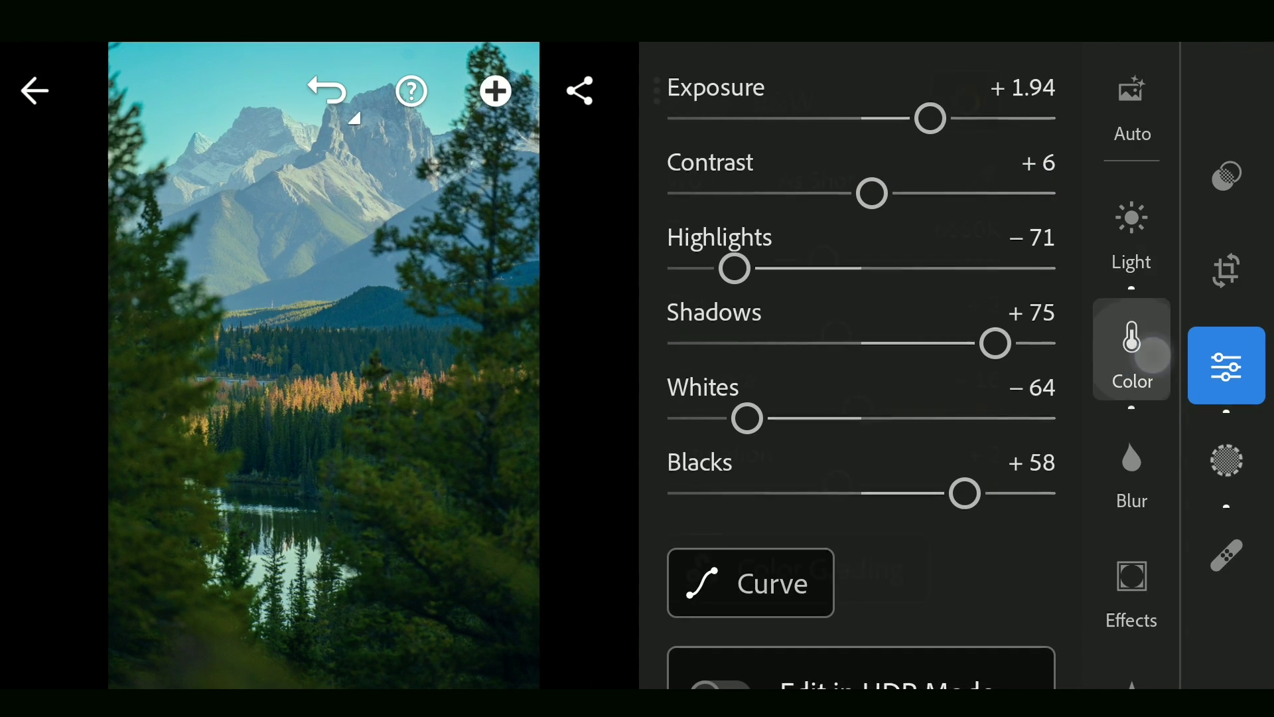
drag(967, 250, 996, 263)
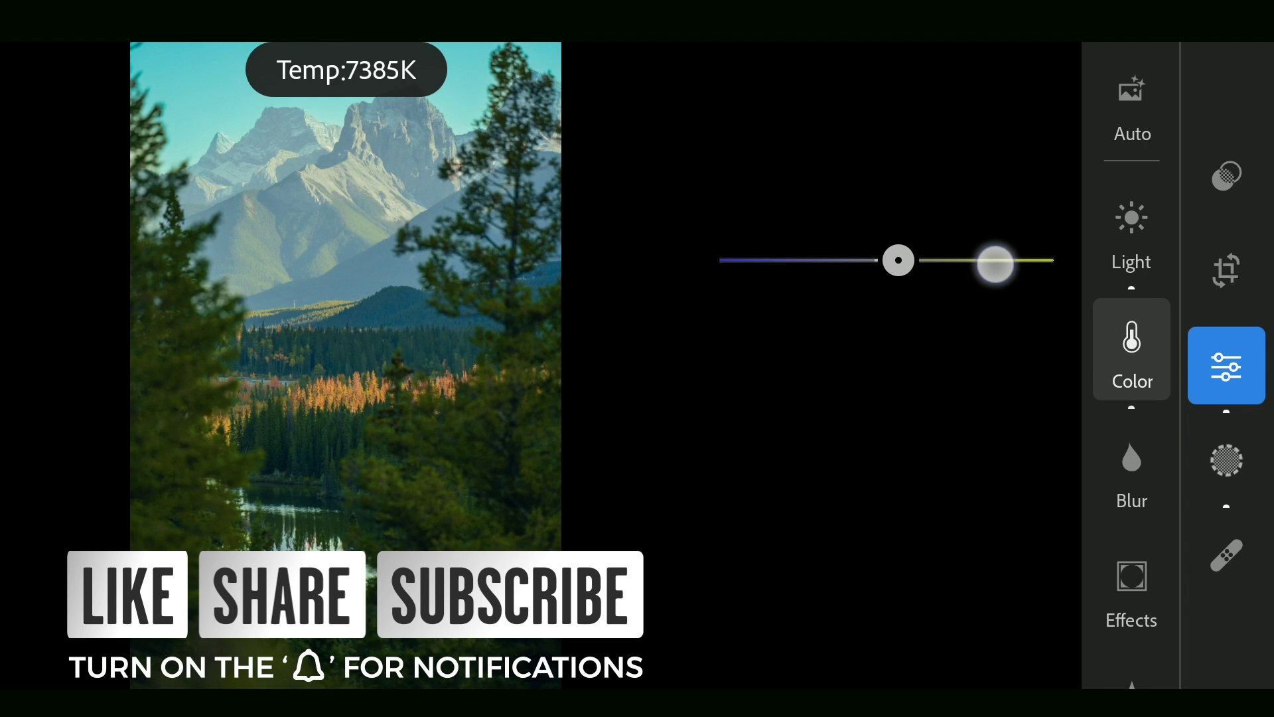
drag(996, 264, 998, 264)
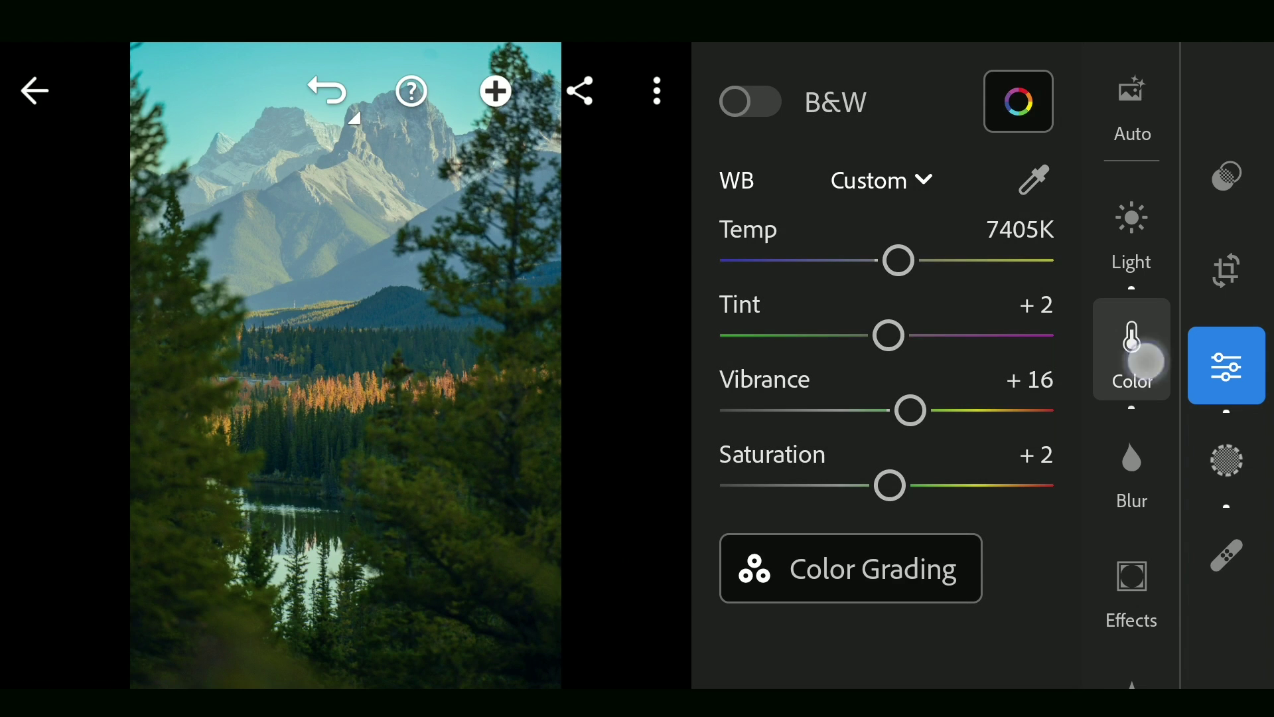
click(1145, 361)
click(1227, 460)
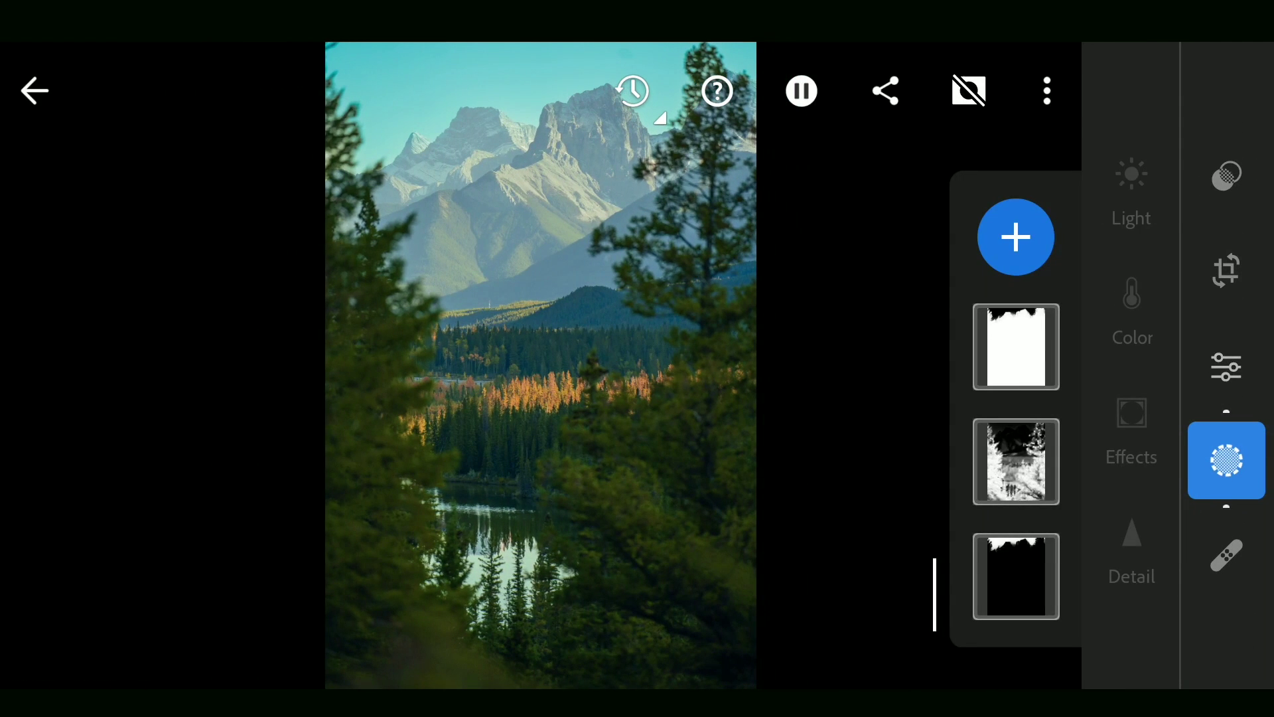
- Sample the trees into mask 2 and tint it muted orange (hue 17, saturation 43)
click(614, 442)
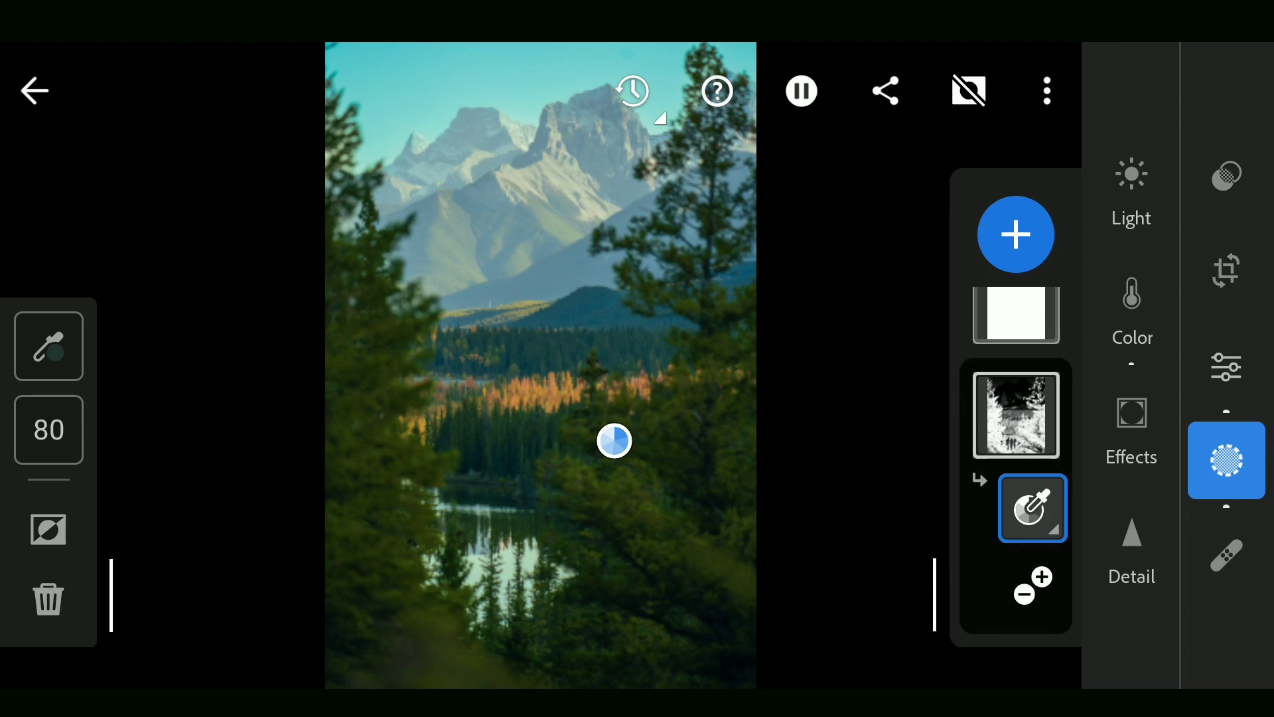
click(1132, 299)
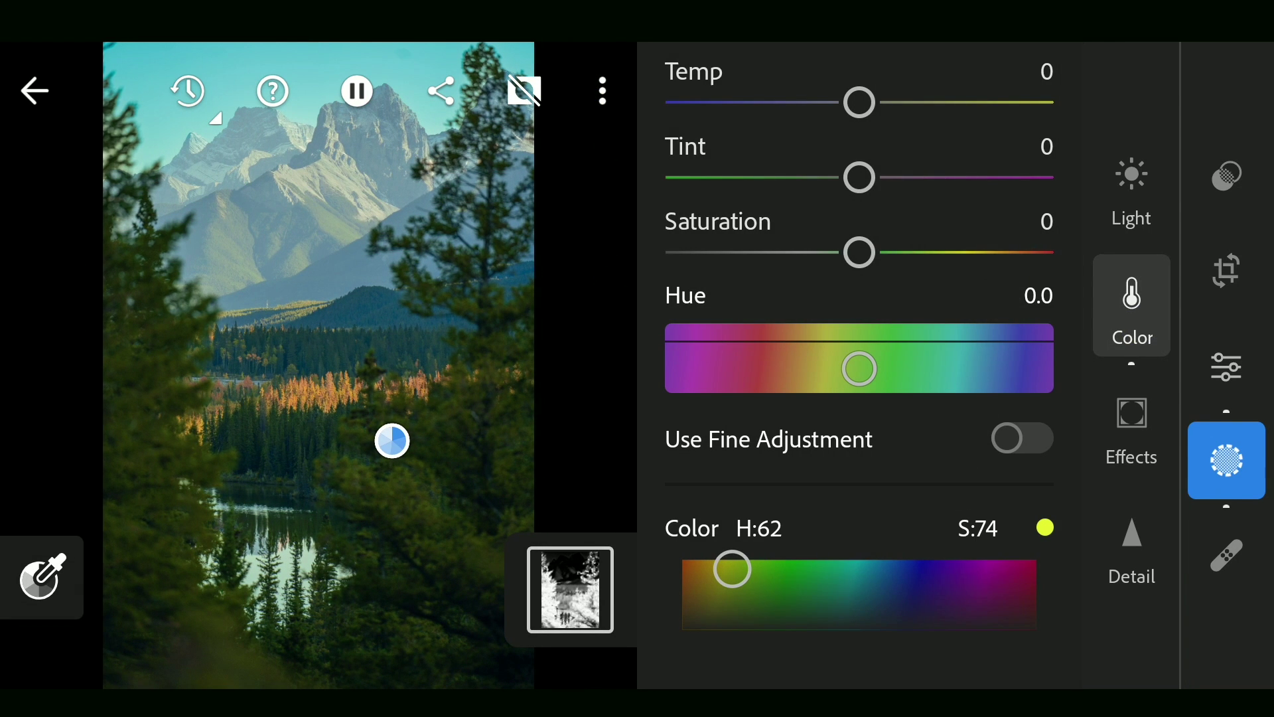
mouse_move(732, 569)
mouse_down()
mouse_move(707, 558)
mouse_move(708, 577)
mouse_move(680, 574)
mouse_move(683, 603)
mouse_move(692, 581)
mouse_up()
click(1227, 412)
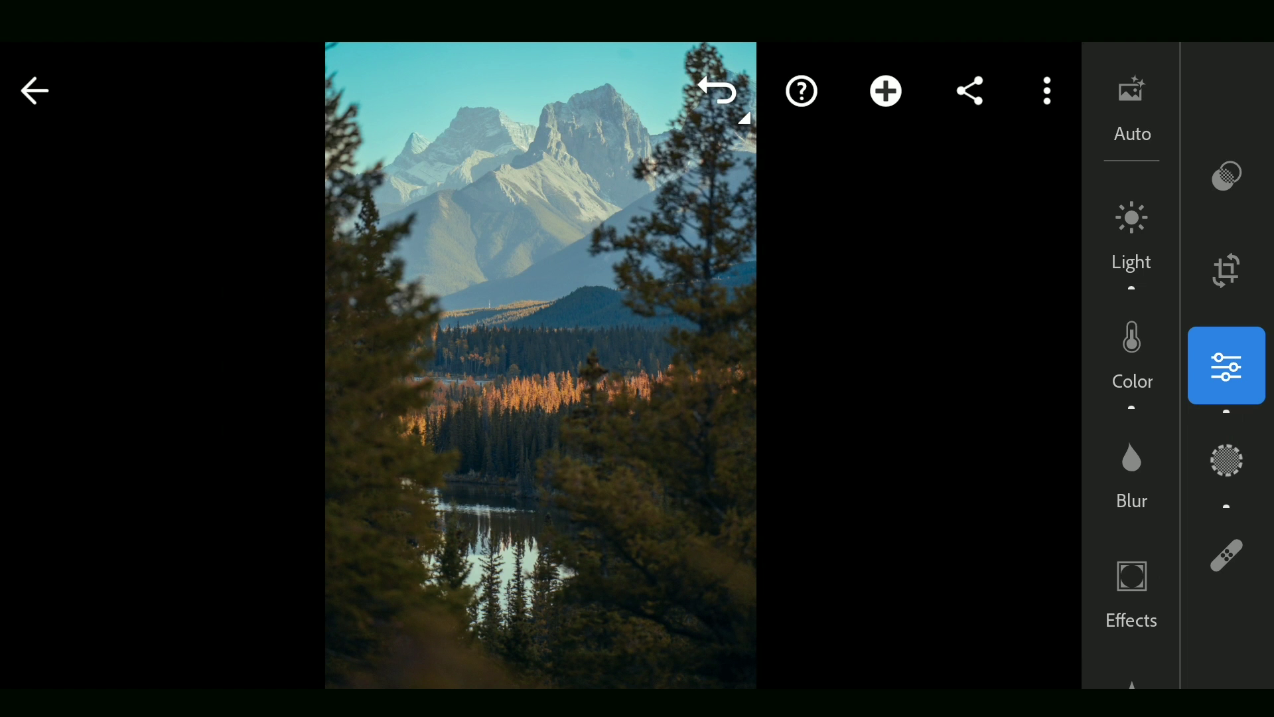
click(967, 448)
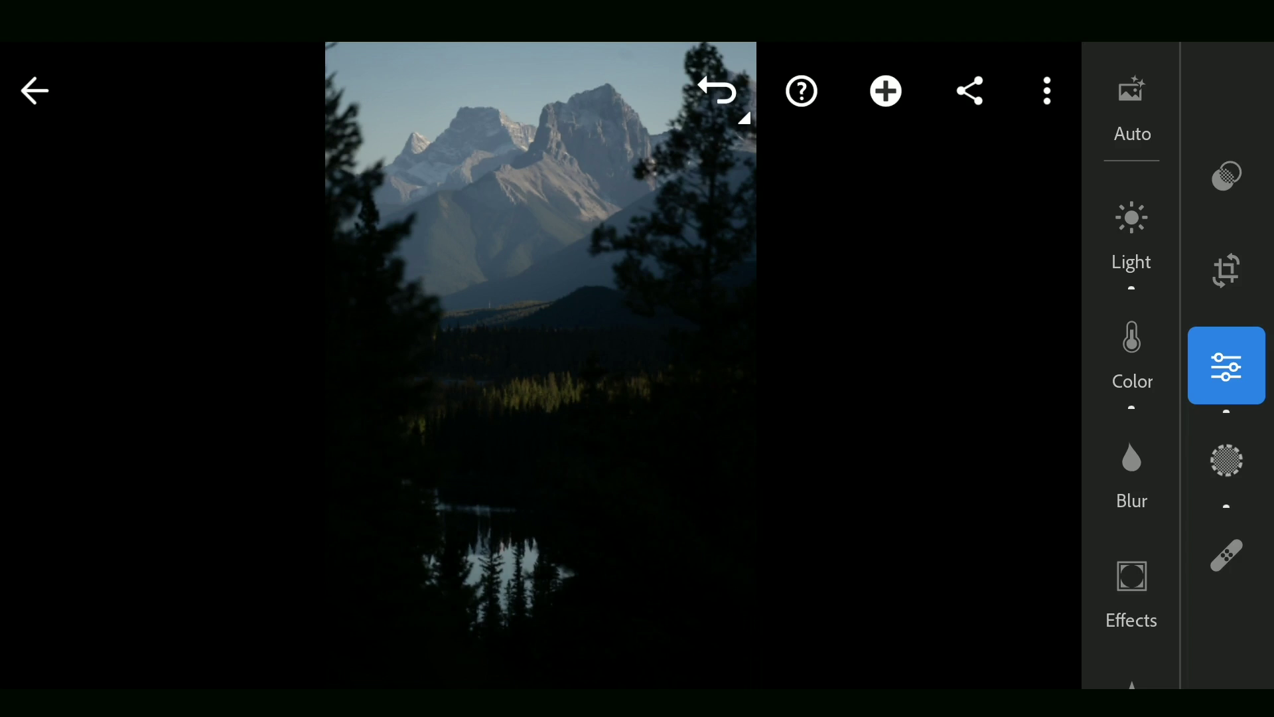